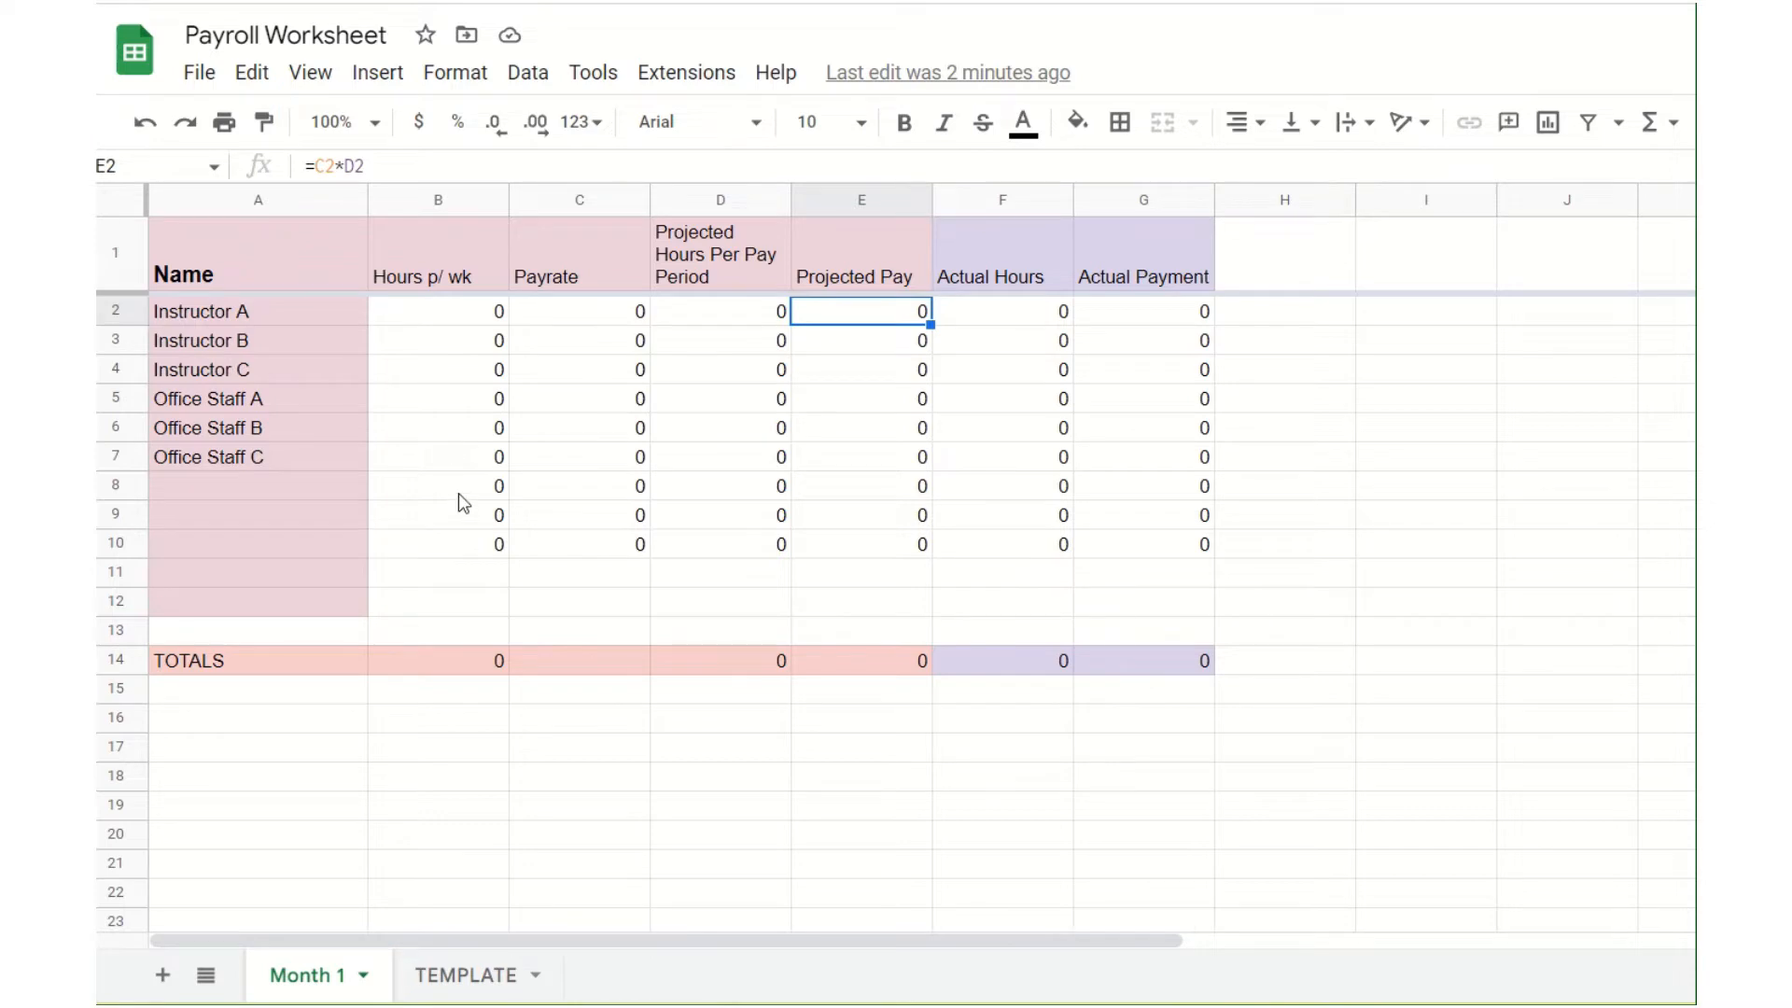
Step: Look over the TEMPLATE sheet's payroll layout and return to the Month 1 sheet
click(471, 978)
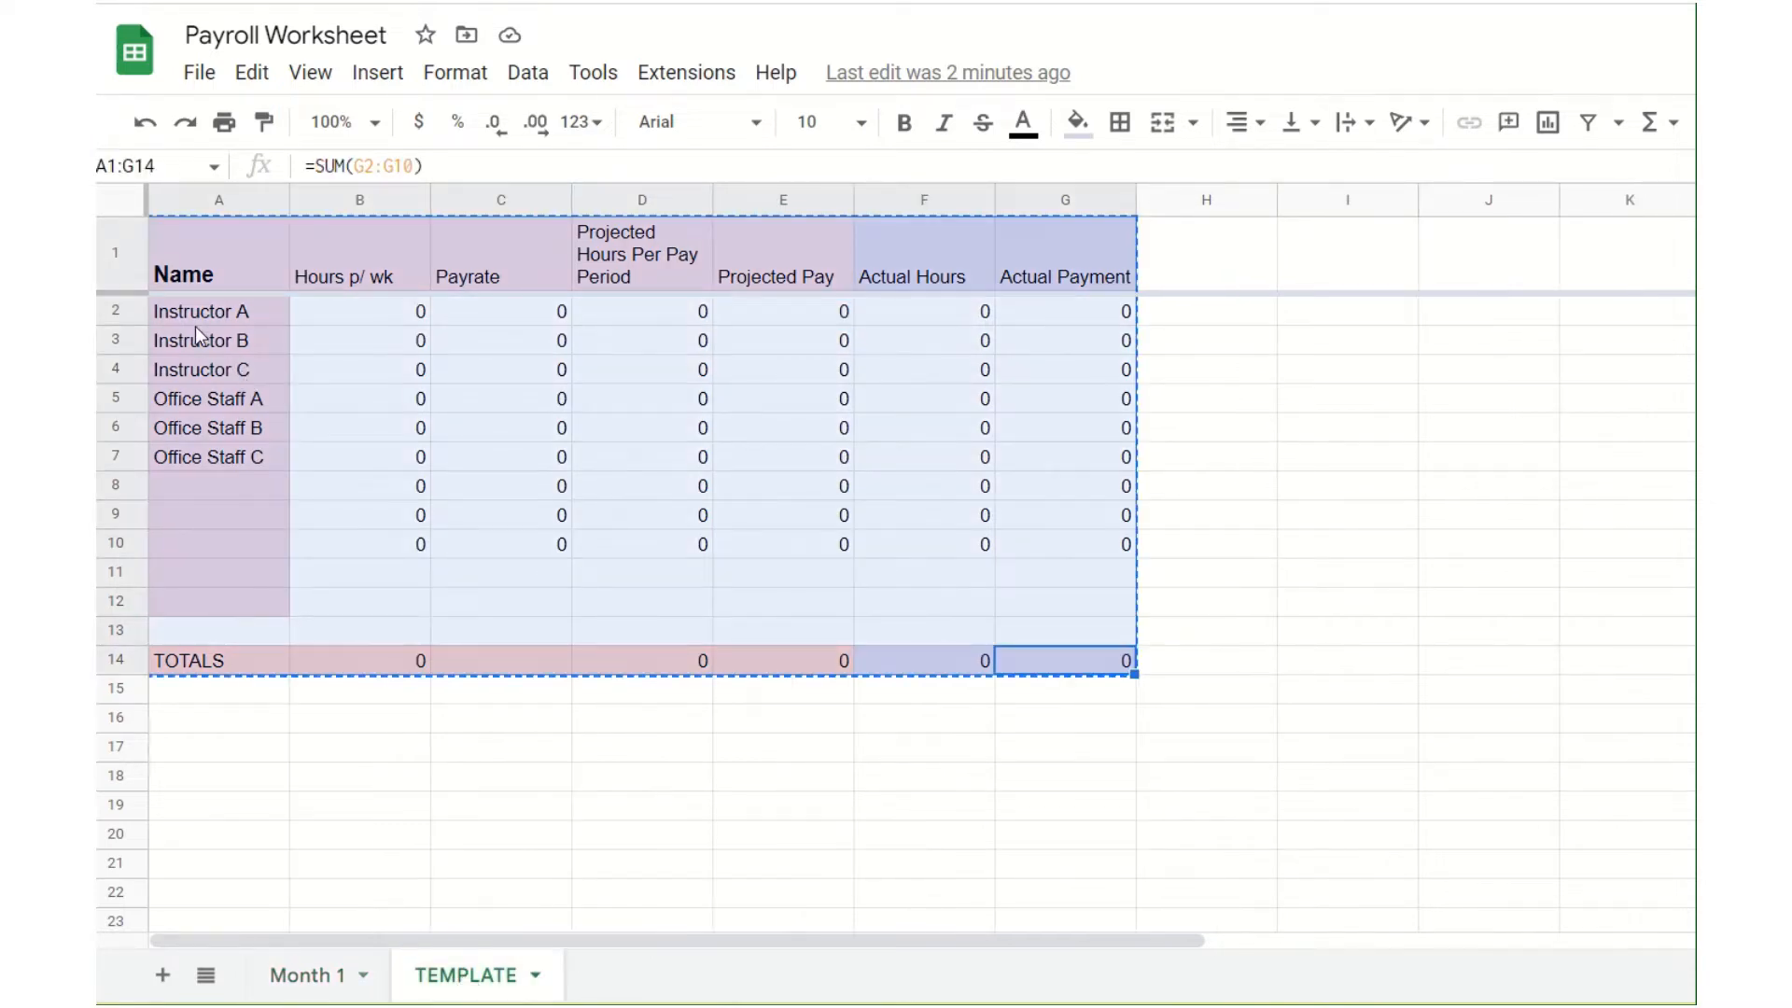
click(244, 317)
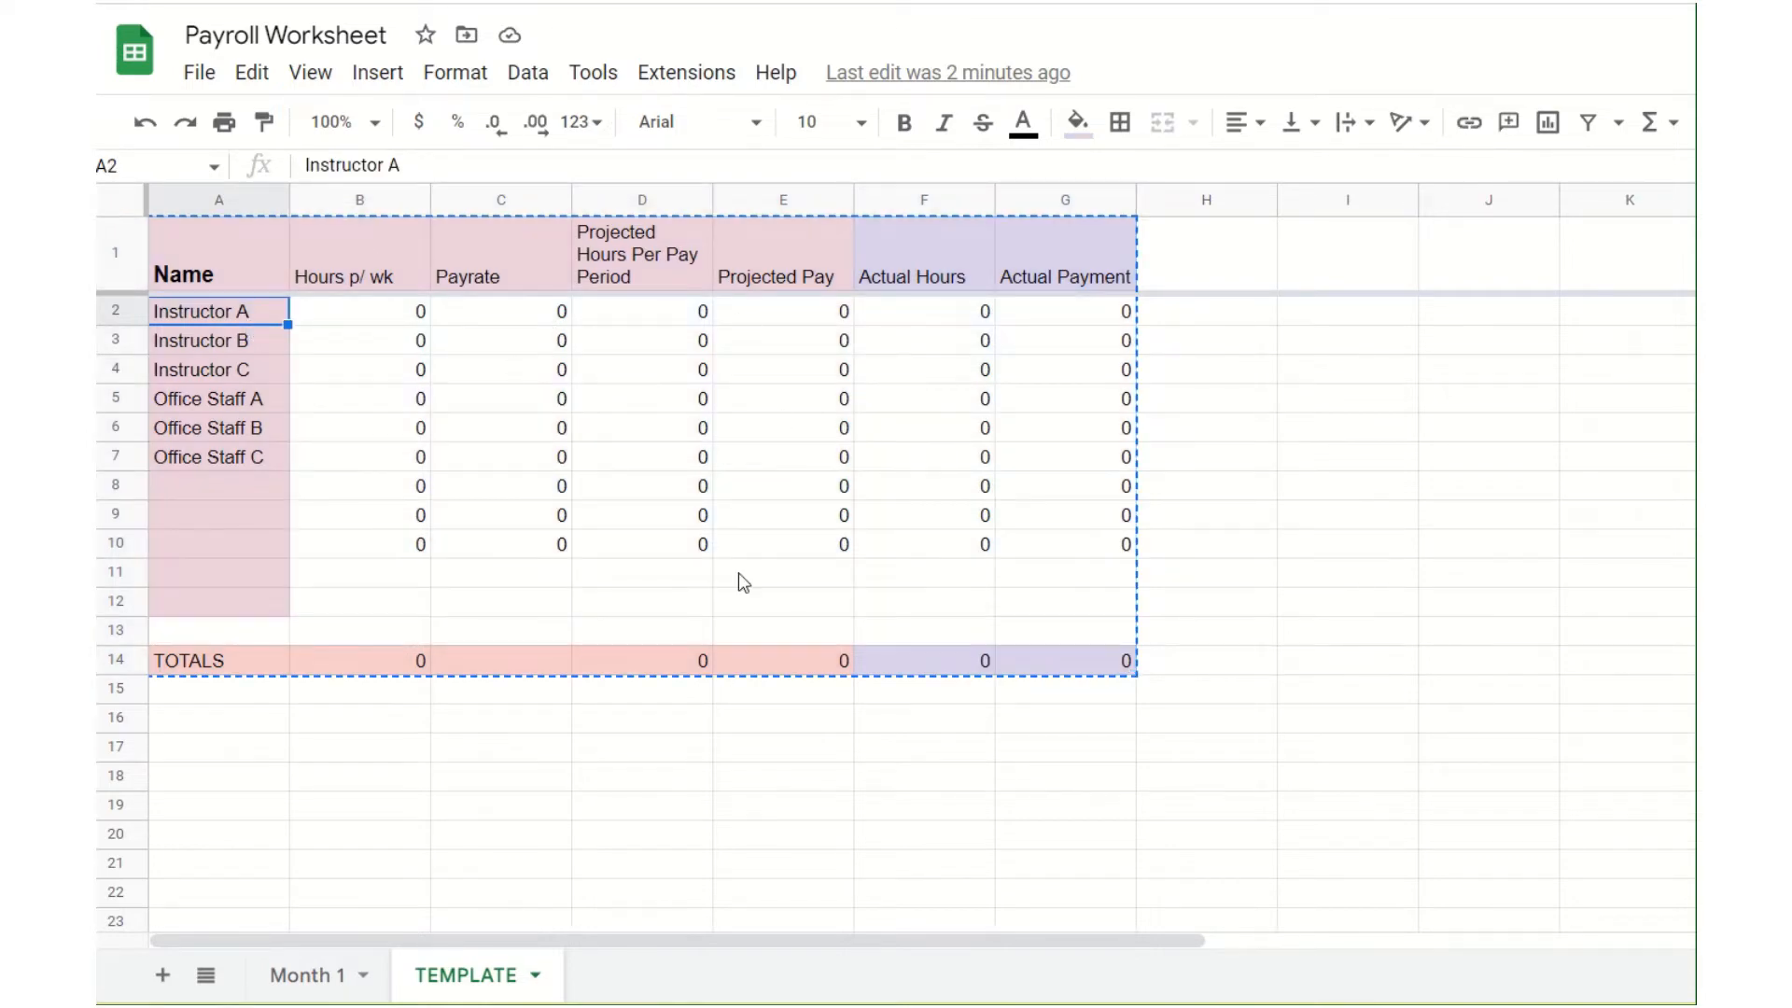
click(308, 976)
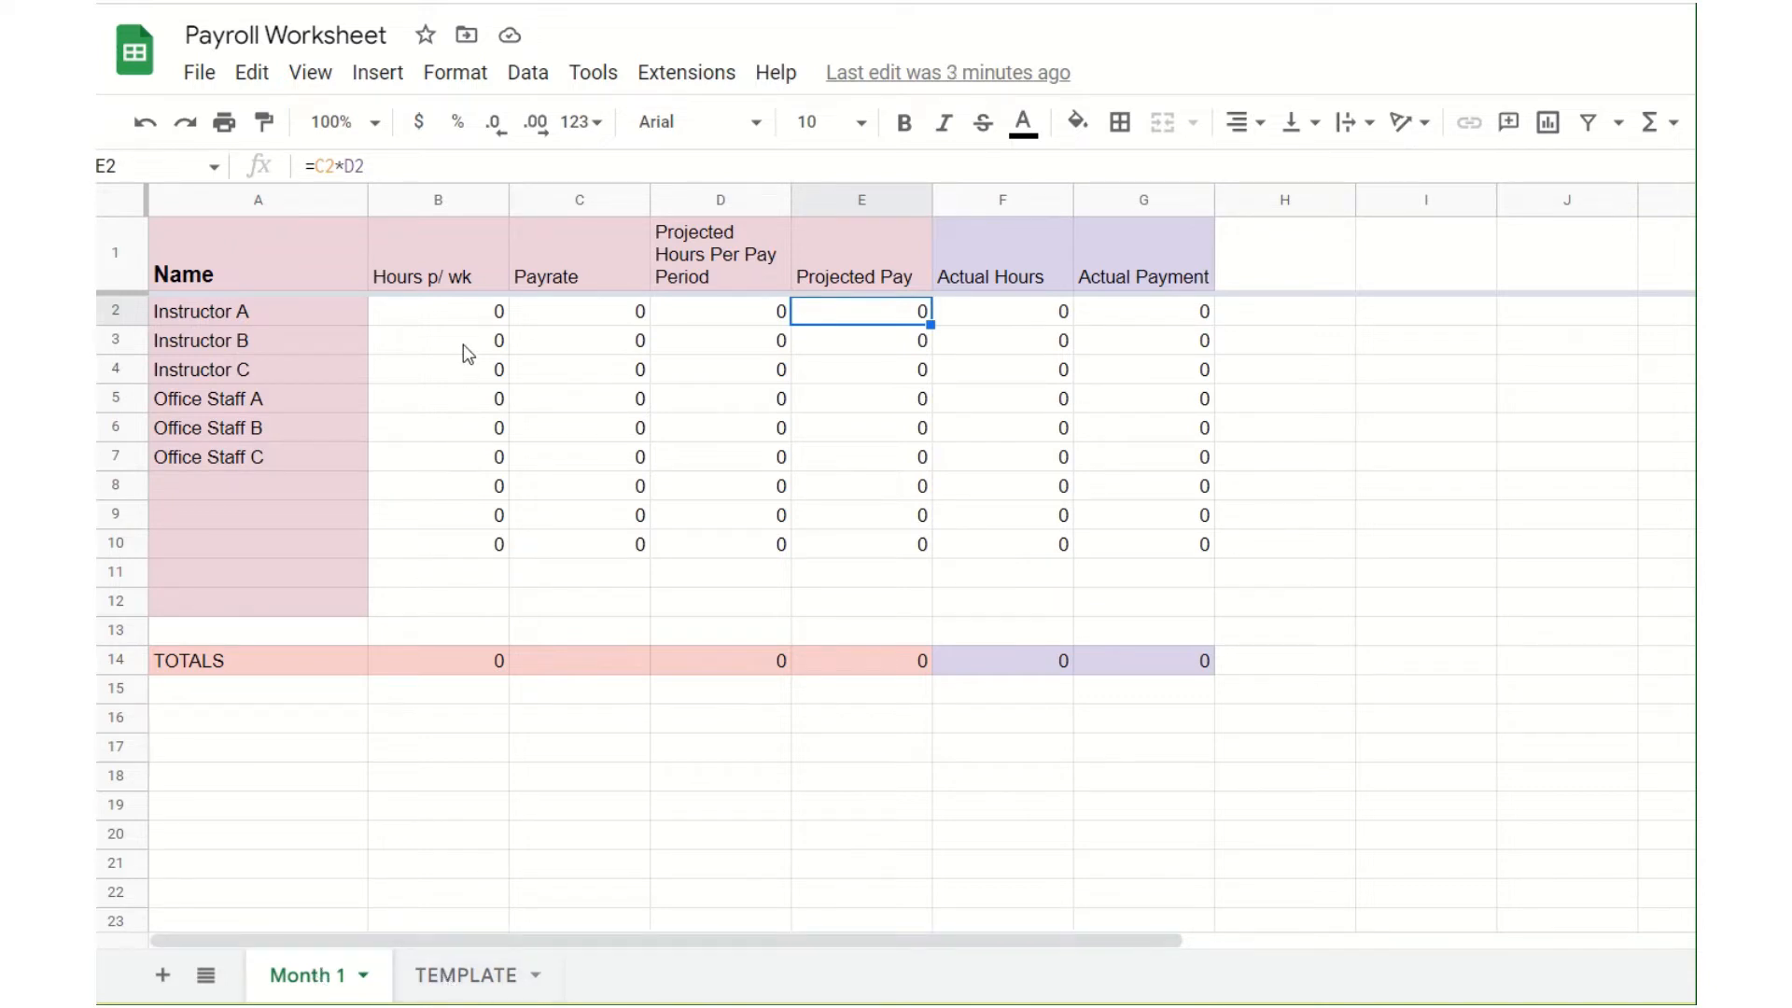
Step: On the Month 1 sheet, set Instructor A's hours per week to 10 and payrate to 30
click(470, 318)
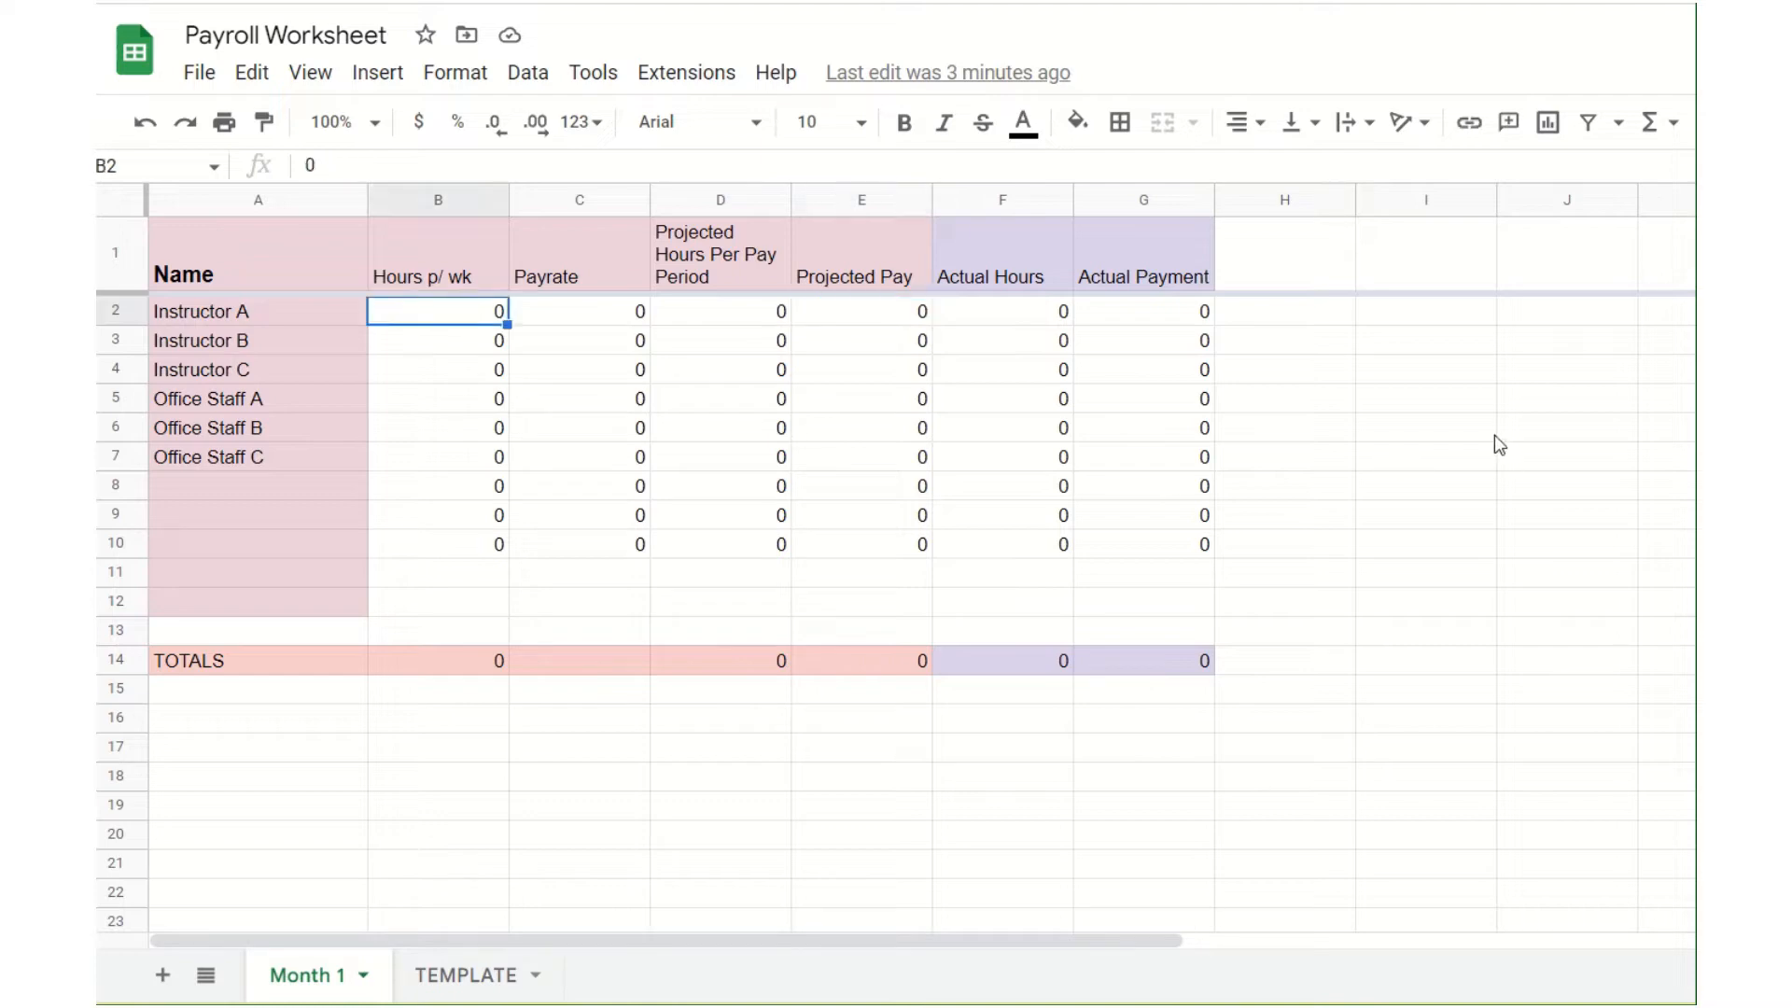
text(10)
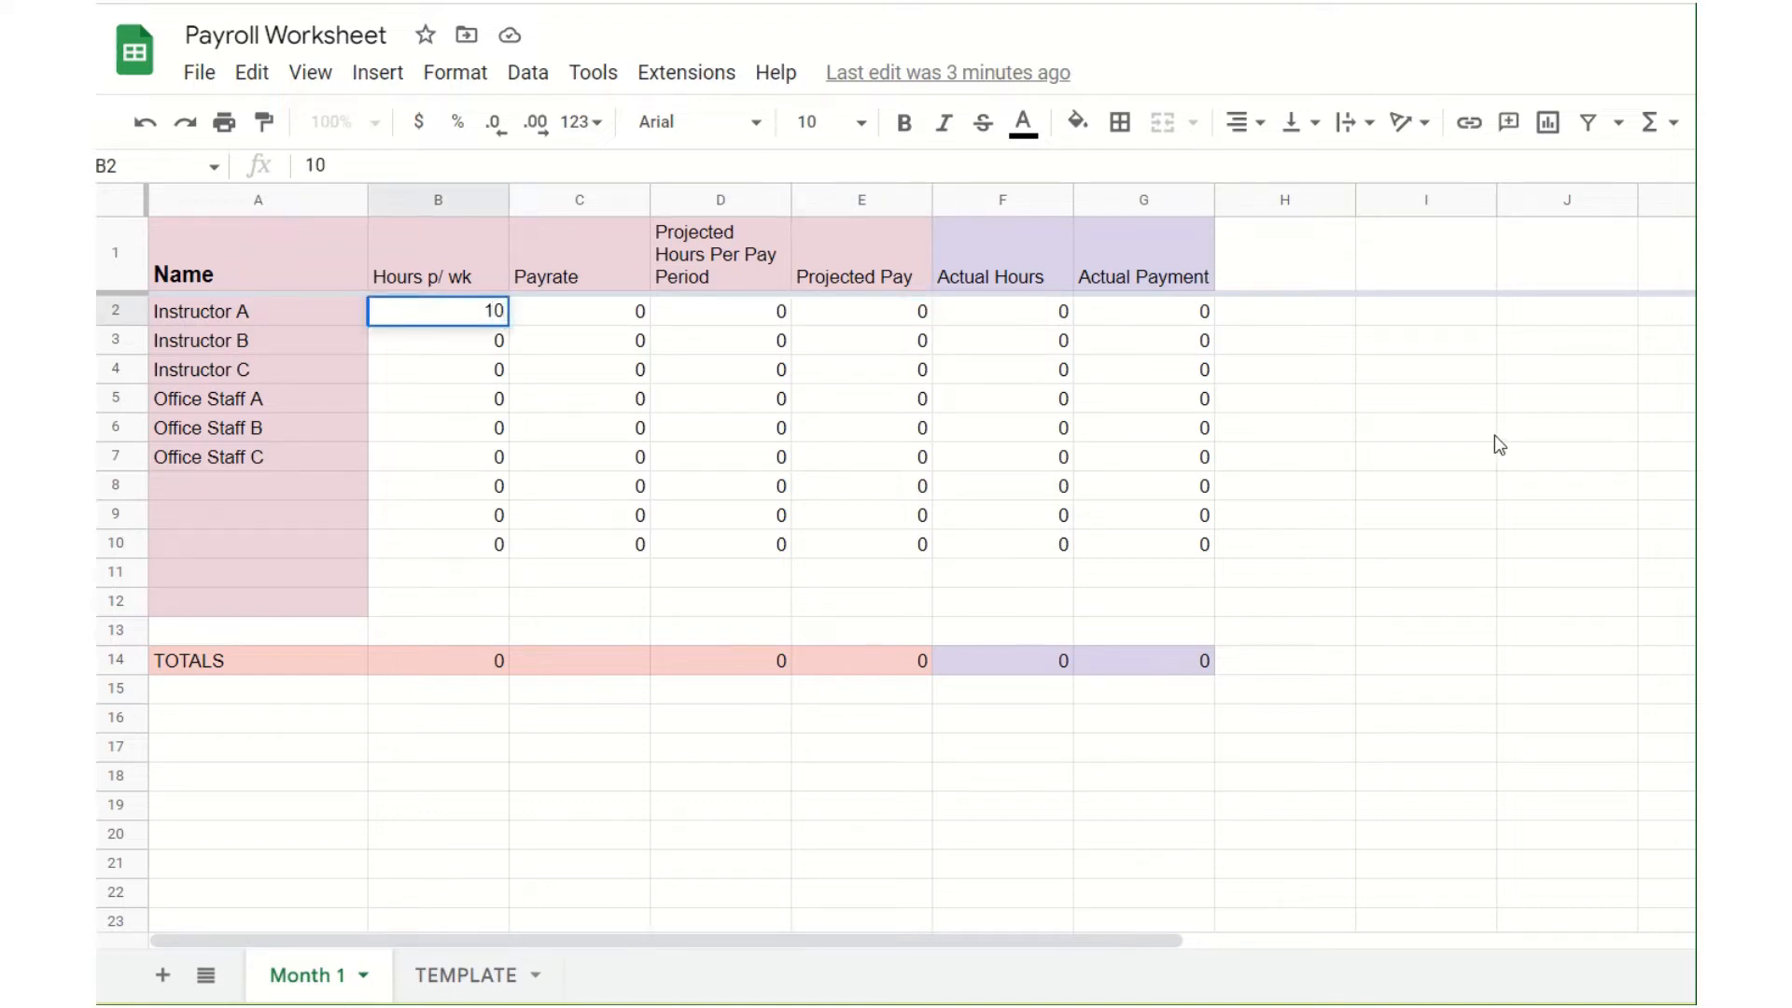
key(Tab)
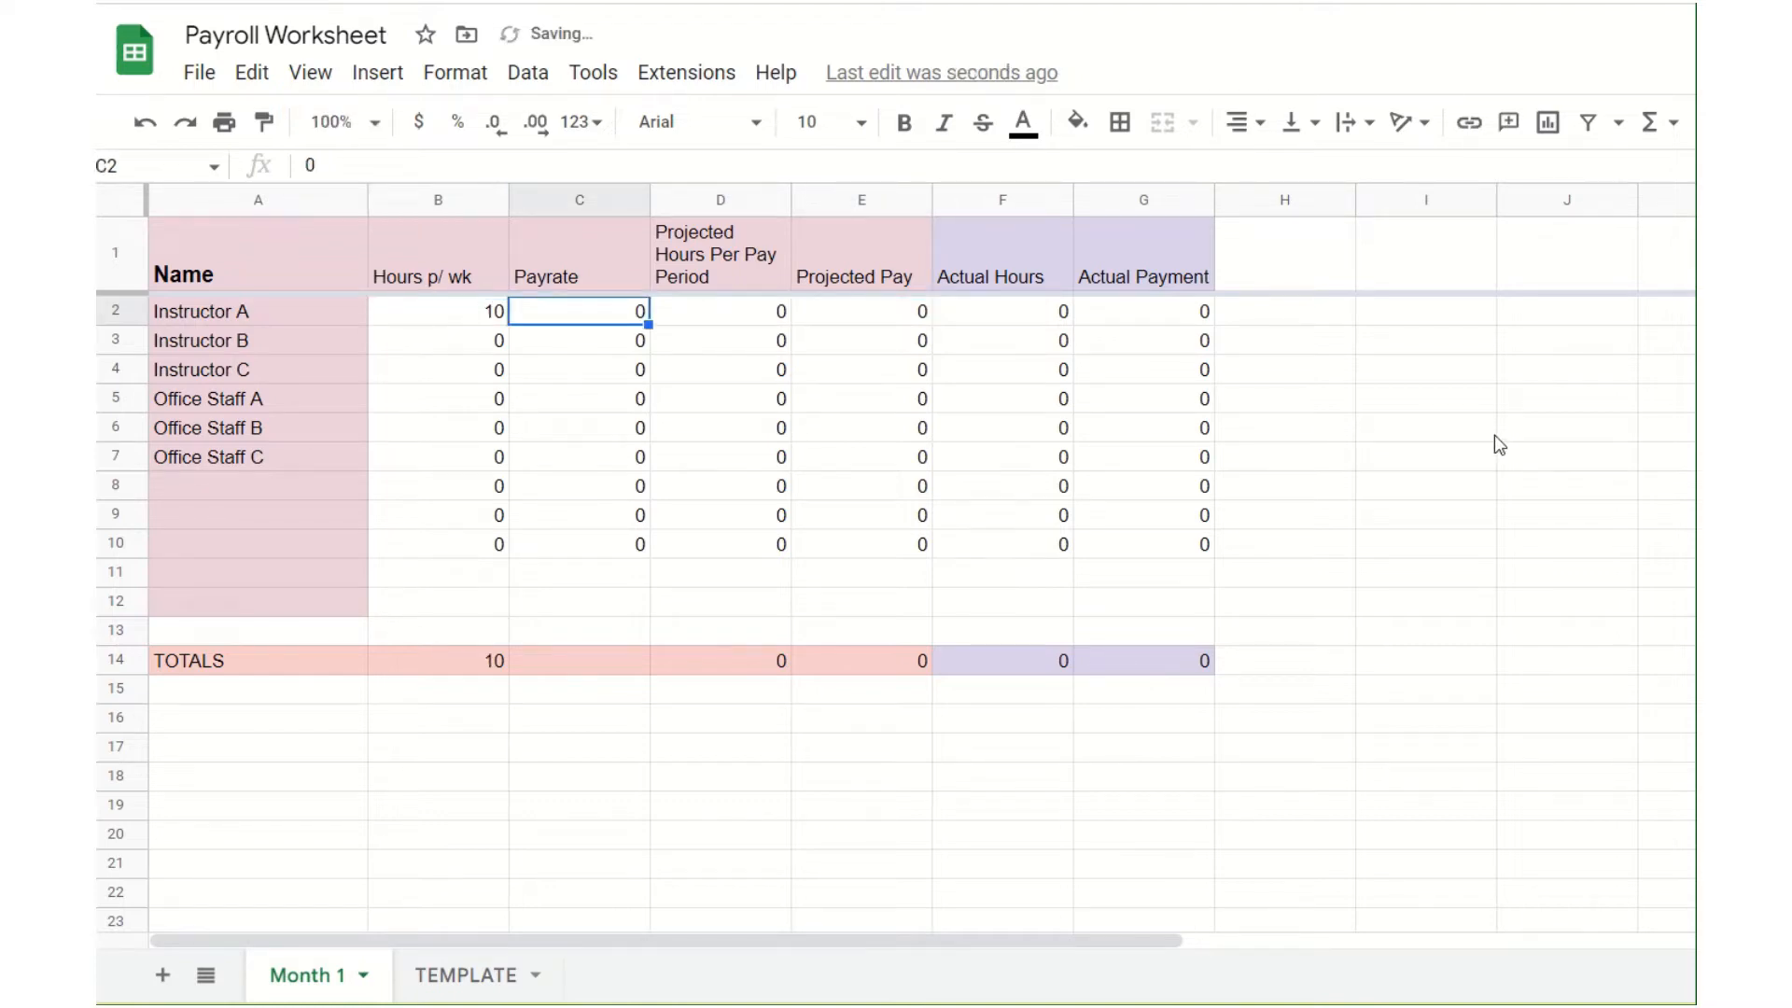
text(30)
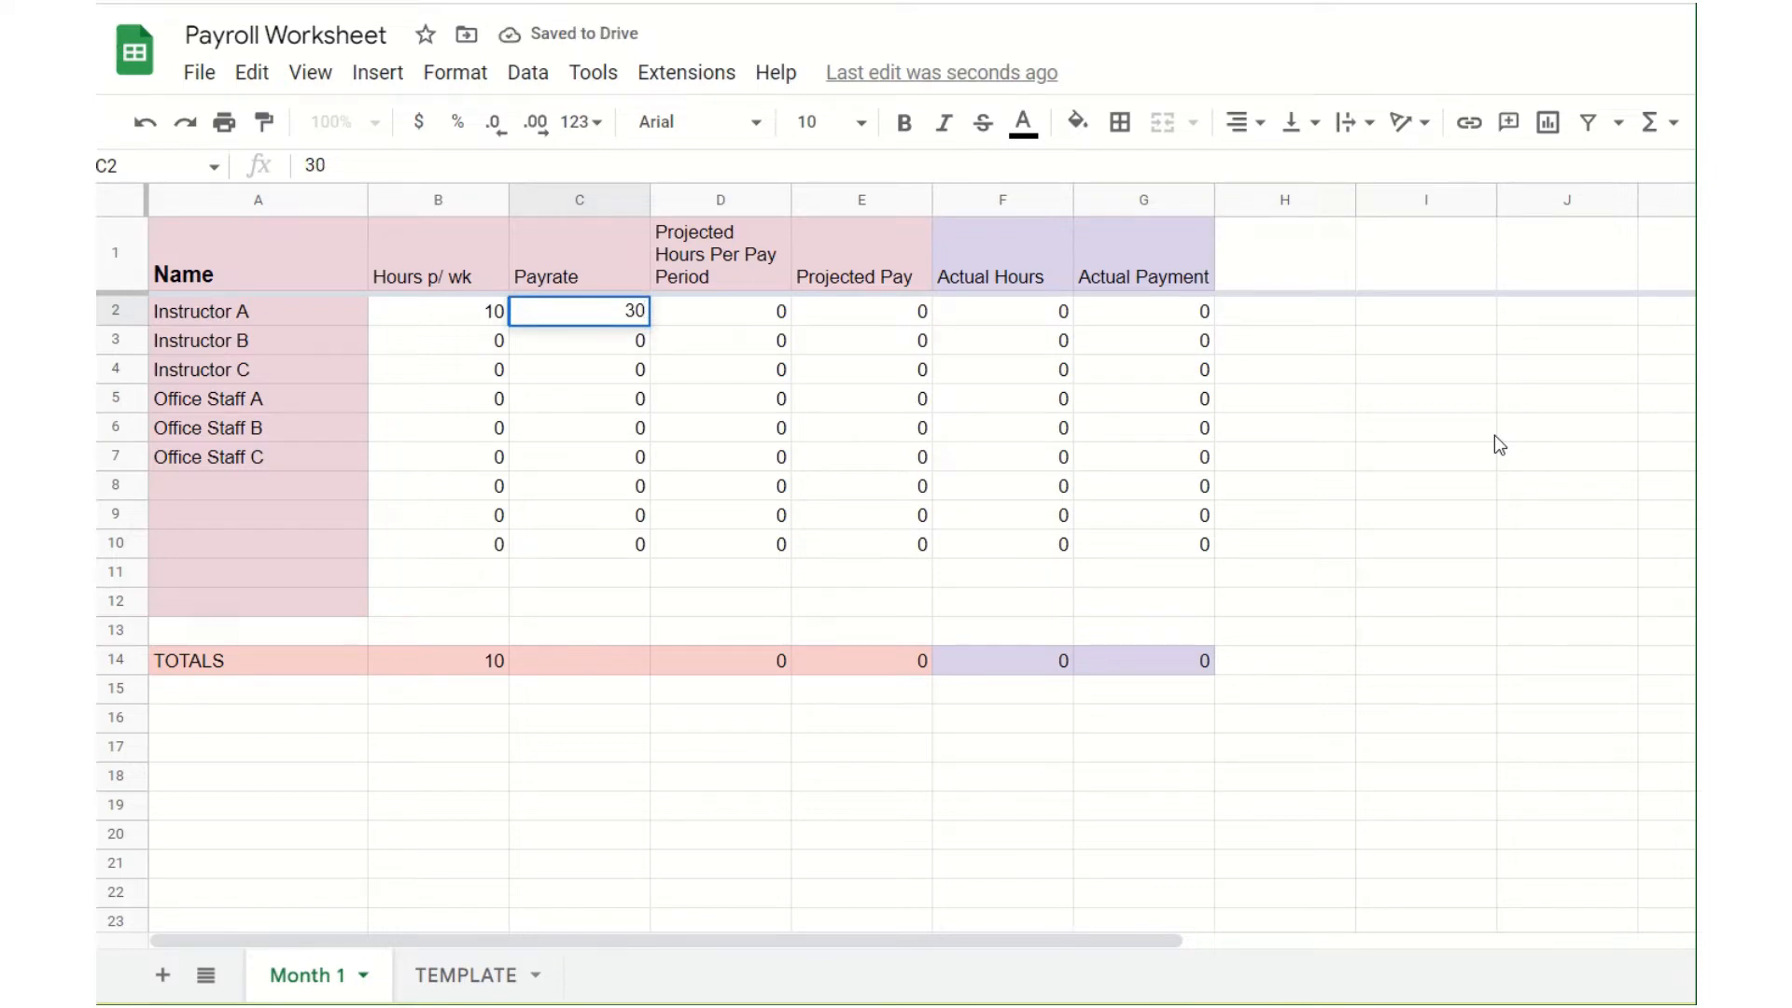
key(Tab)
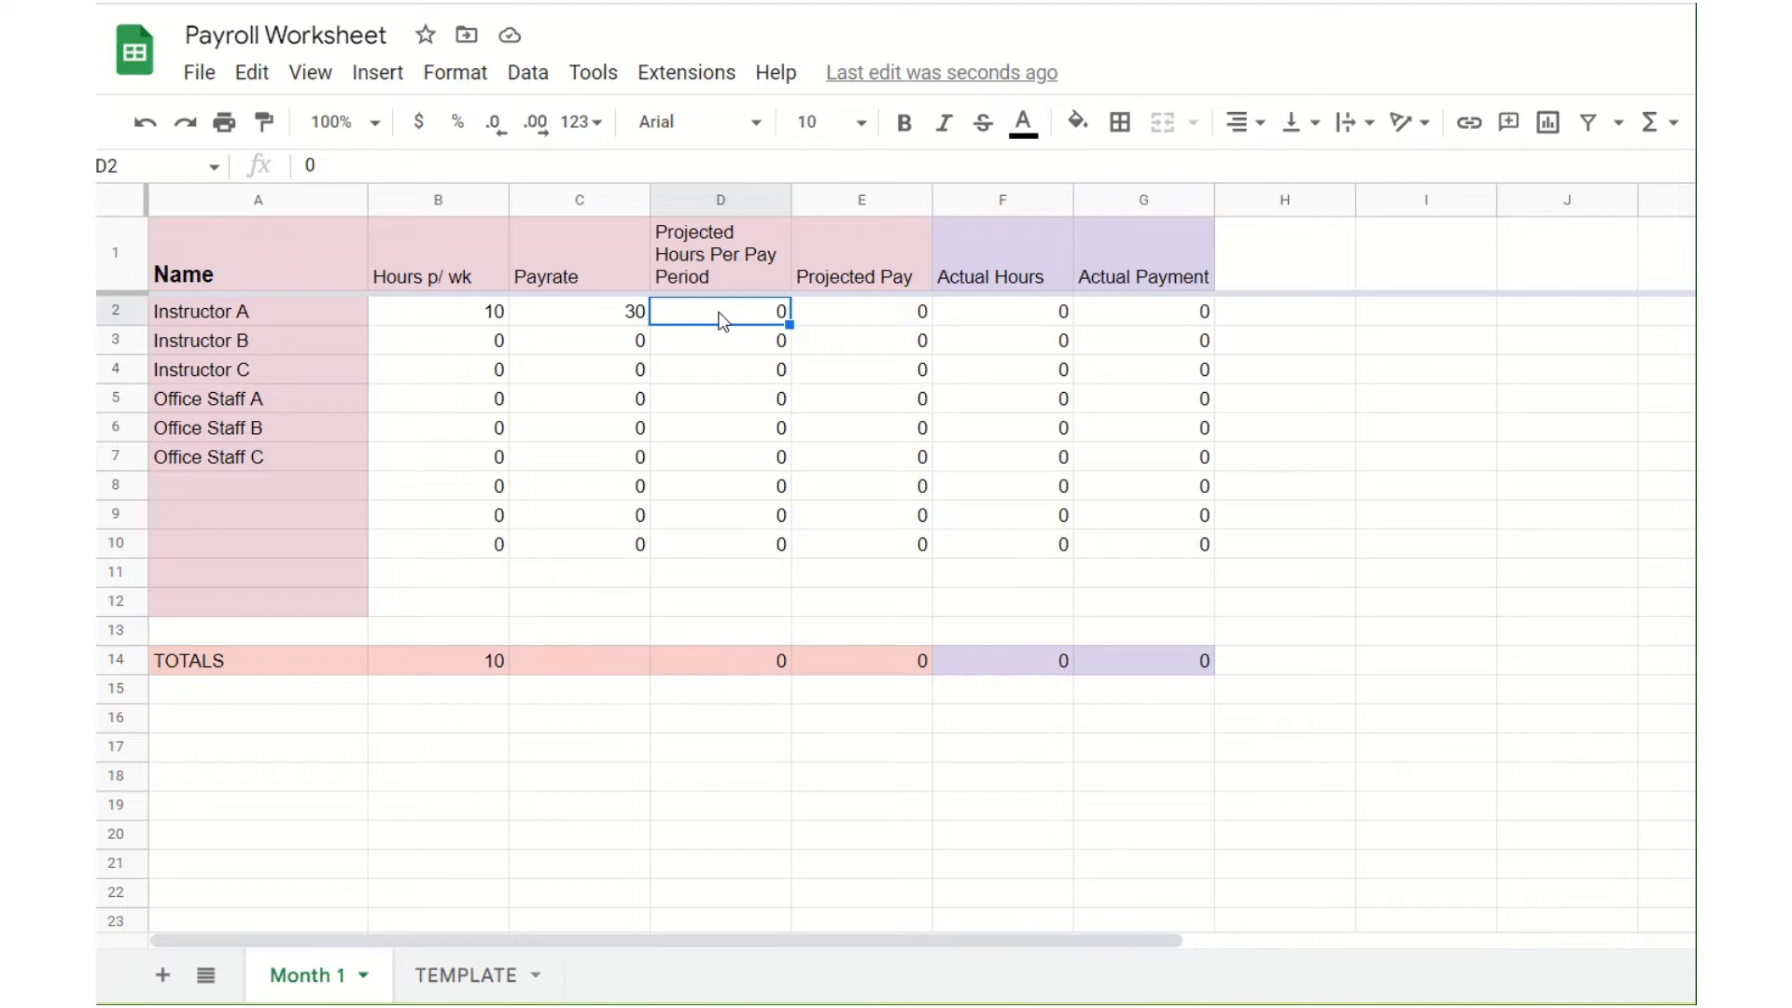
Step: Try calculating Instructor A's projected hours per pay period in D2 with =10*4, and clear the cell
text(=)
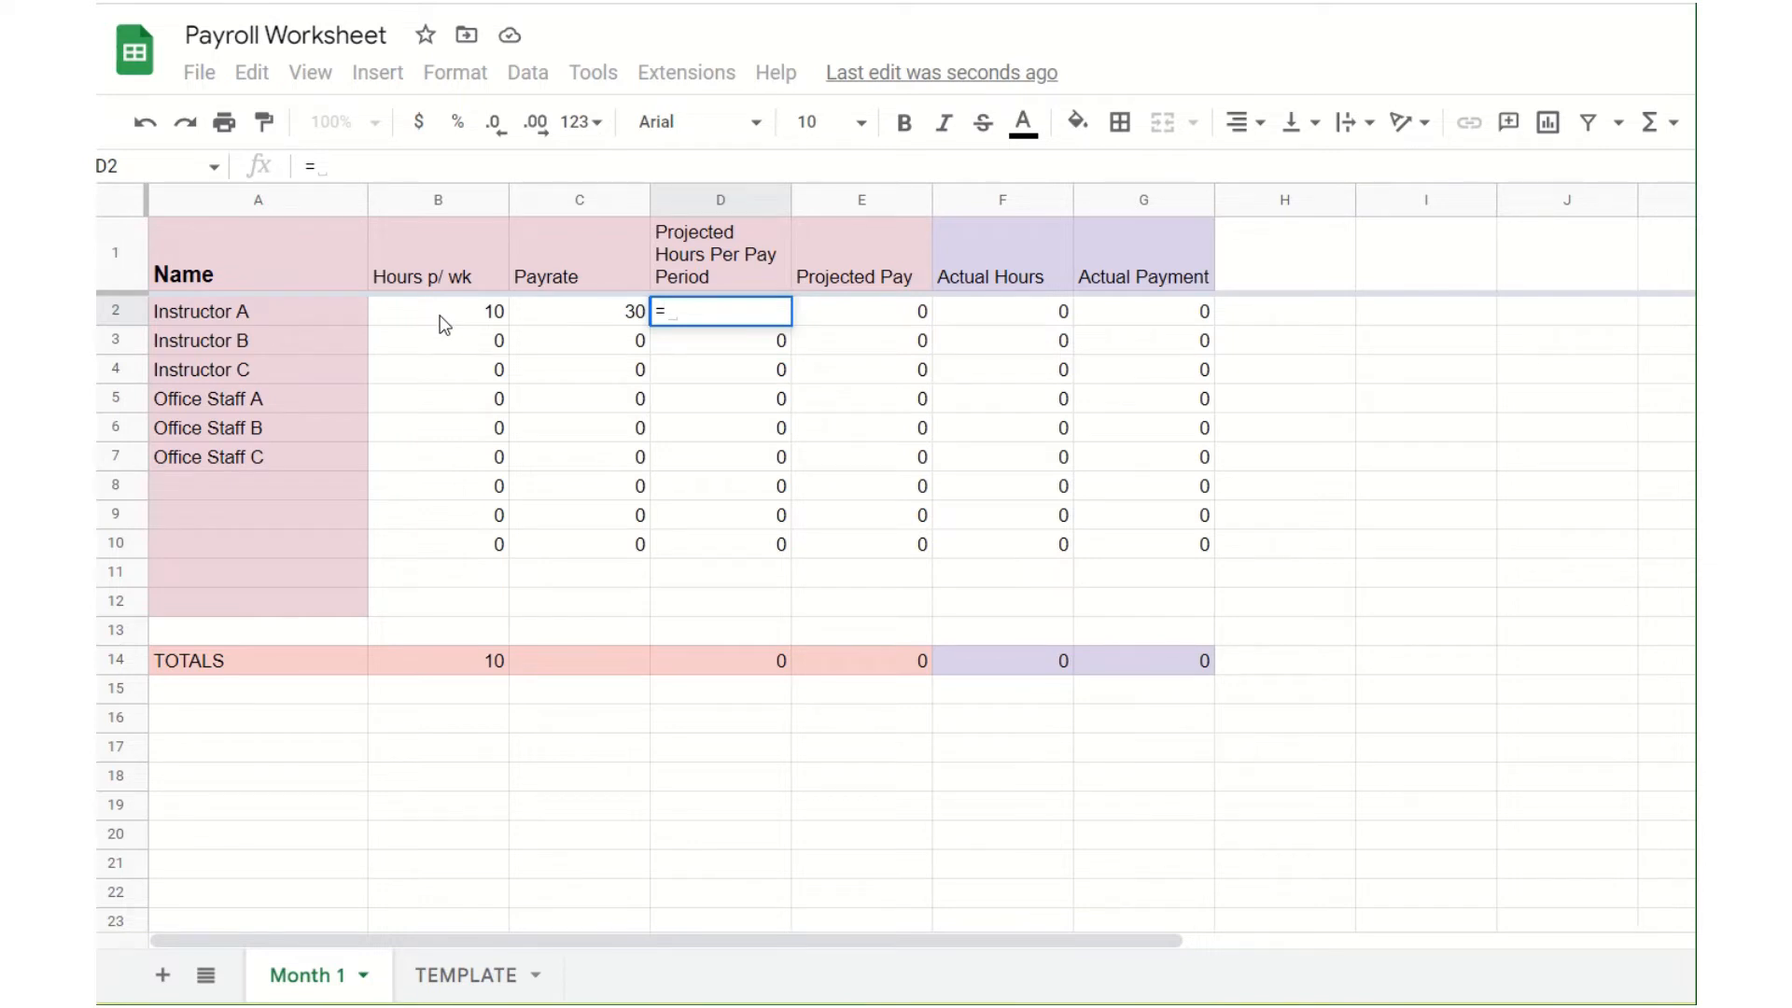
text(10*4)
click(445, 327)
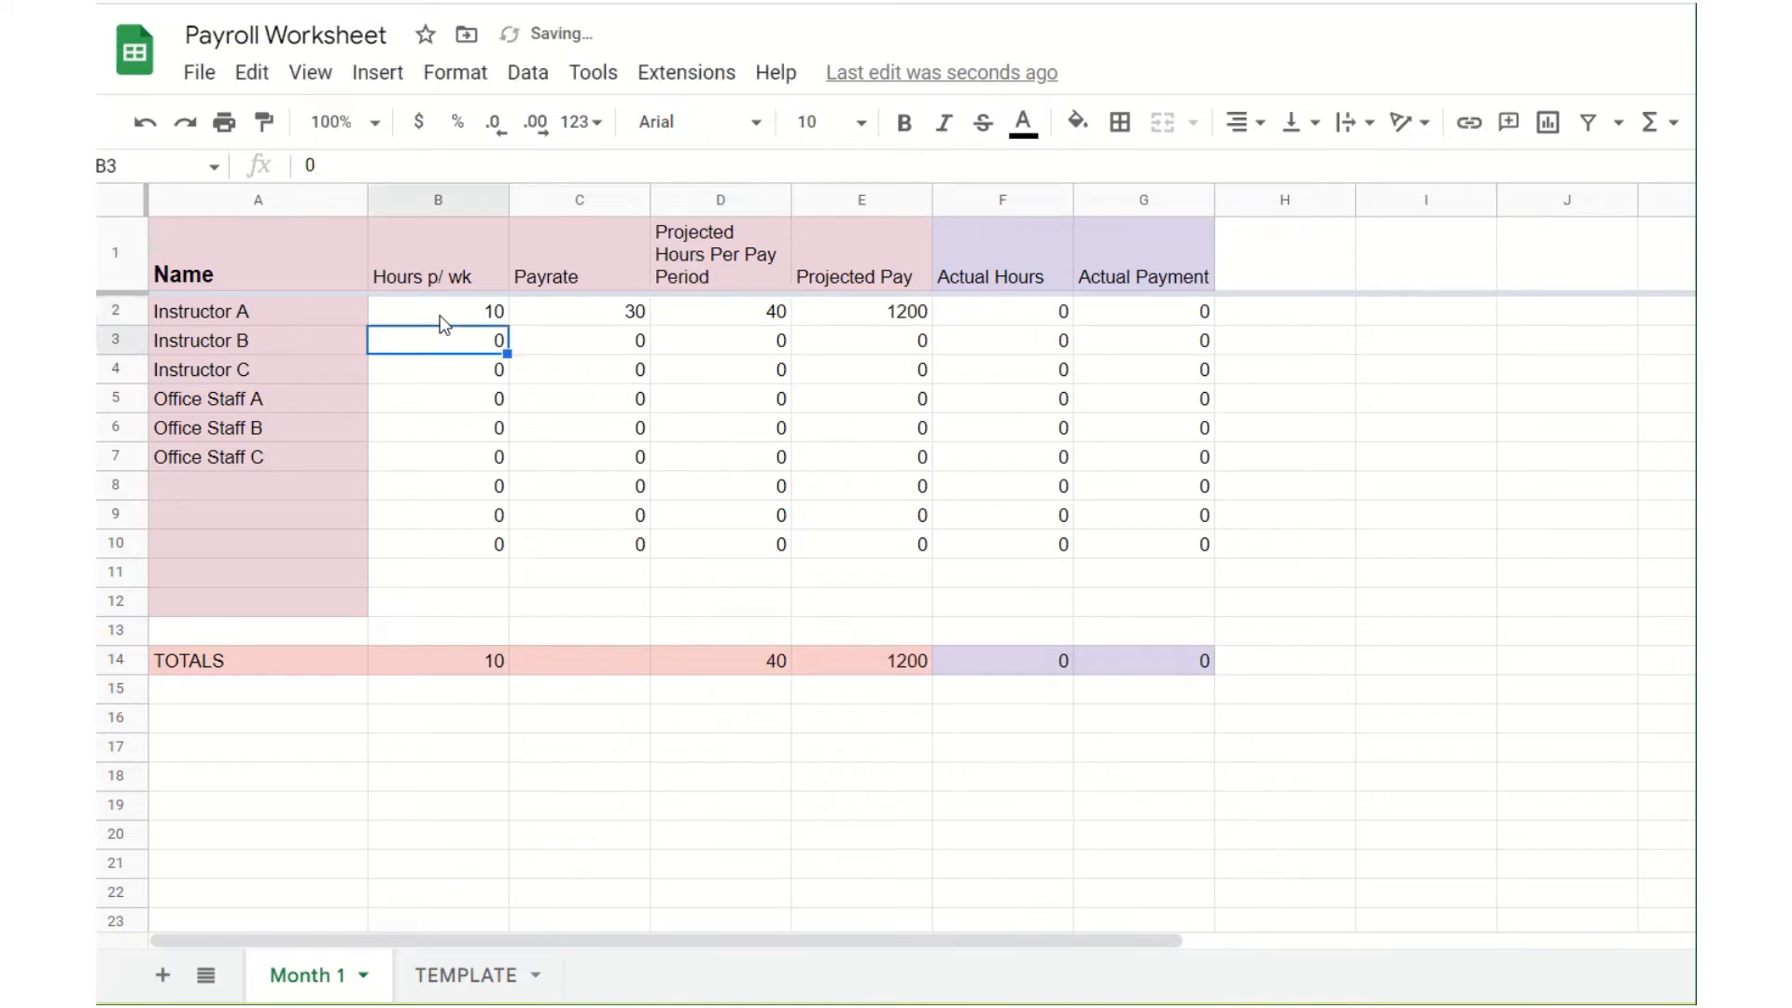
click(702, 315)
key(Delete)
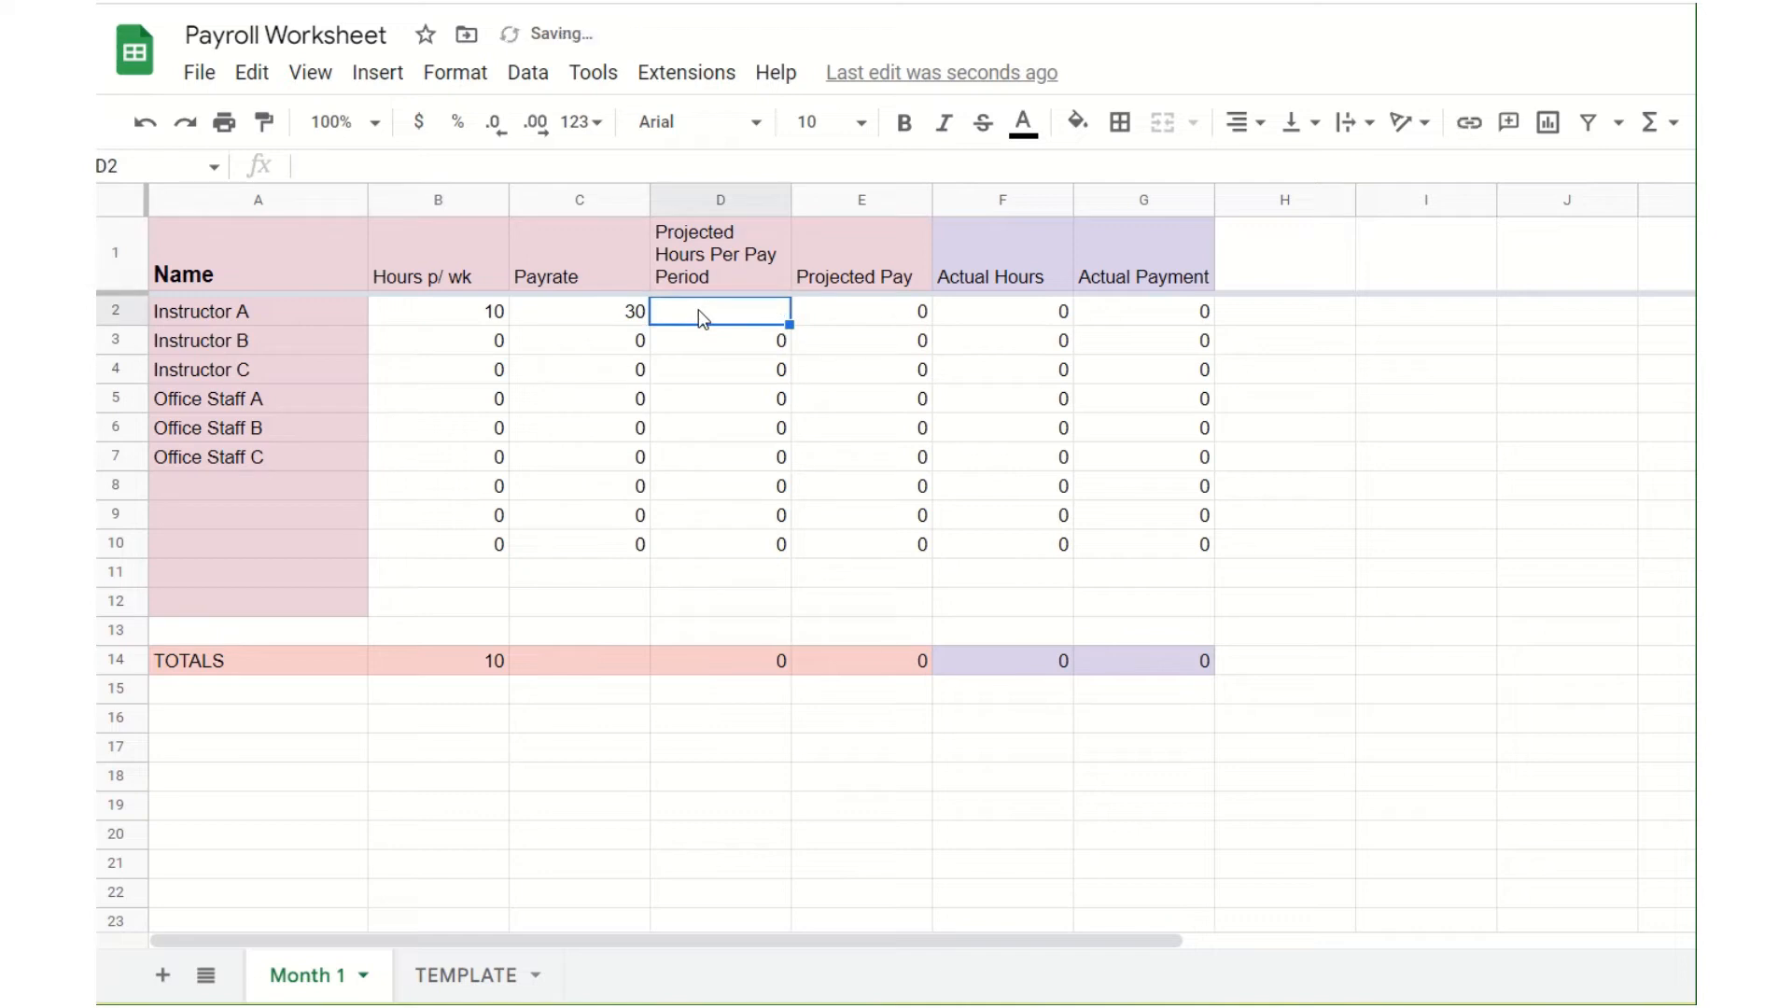
Step: Calculate Instructor A's projected hours per pay period in D2 with the formula =B2*4
text(=)
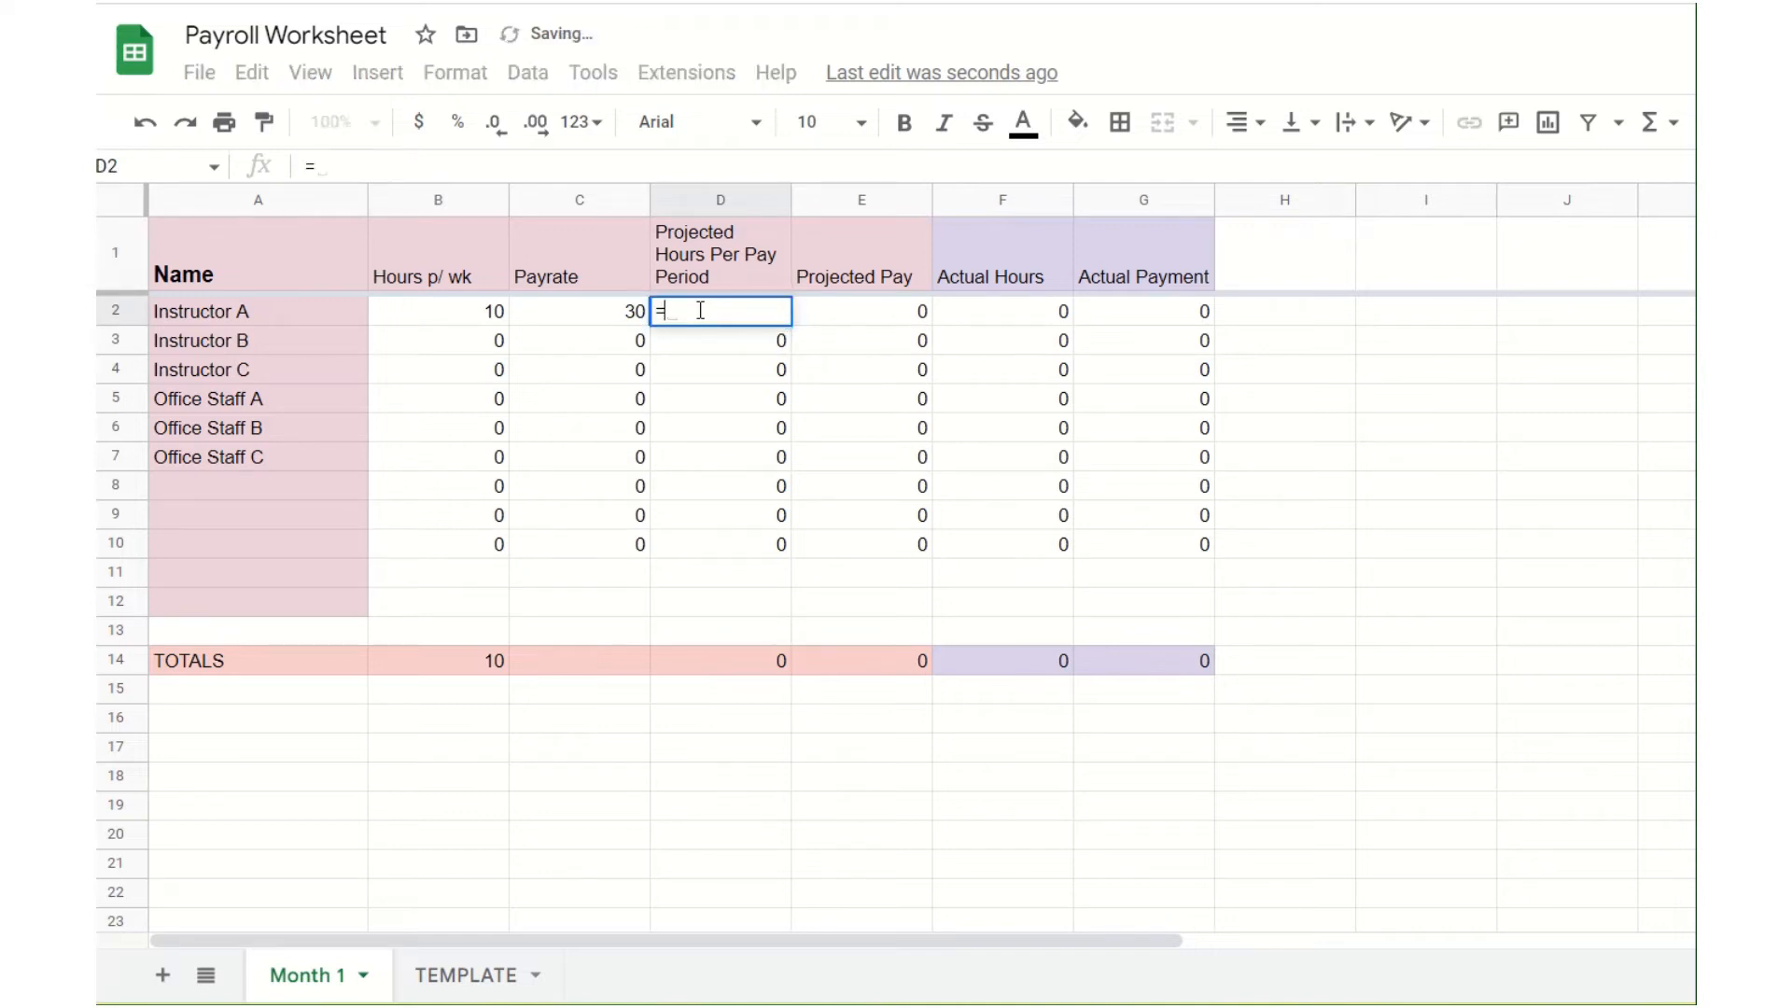
click(468, 320)
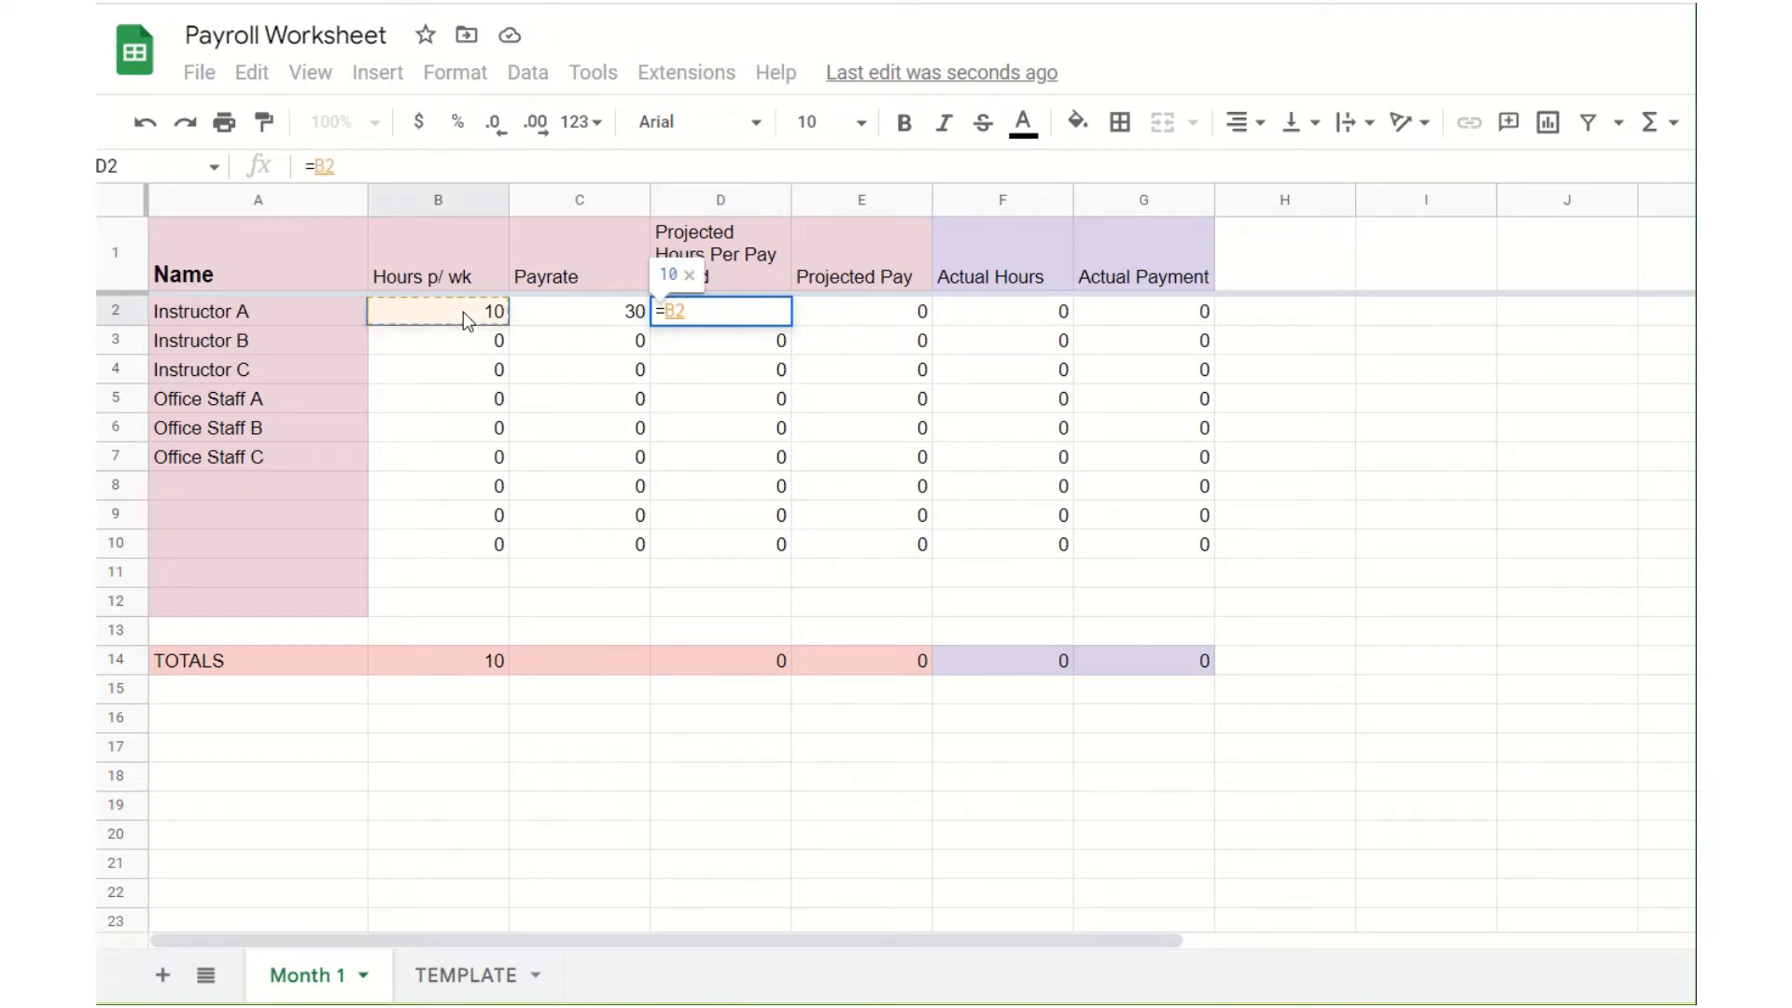
text(*4)
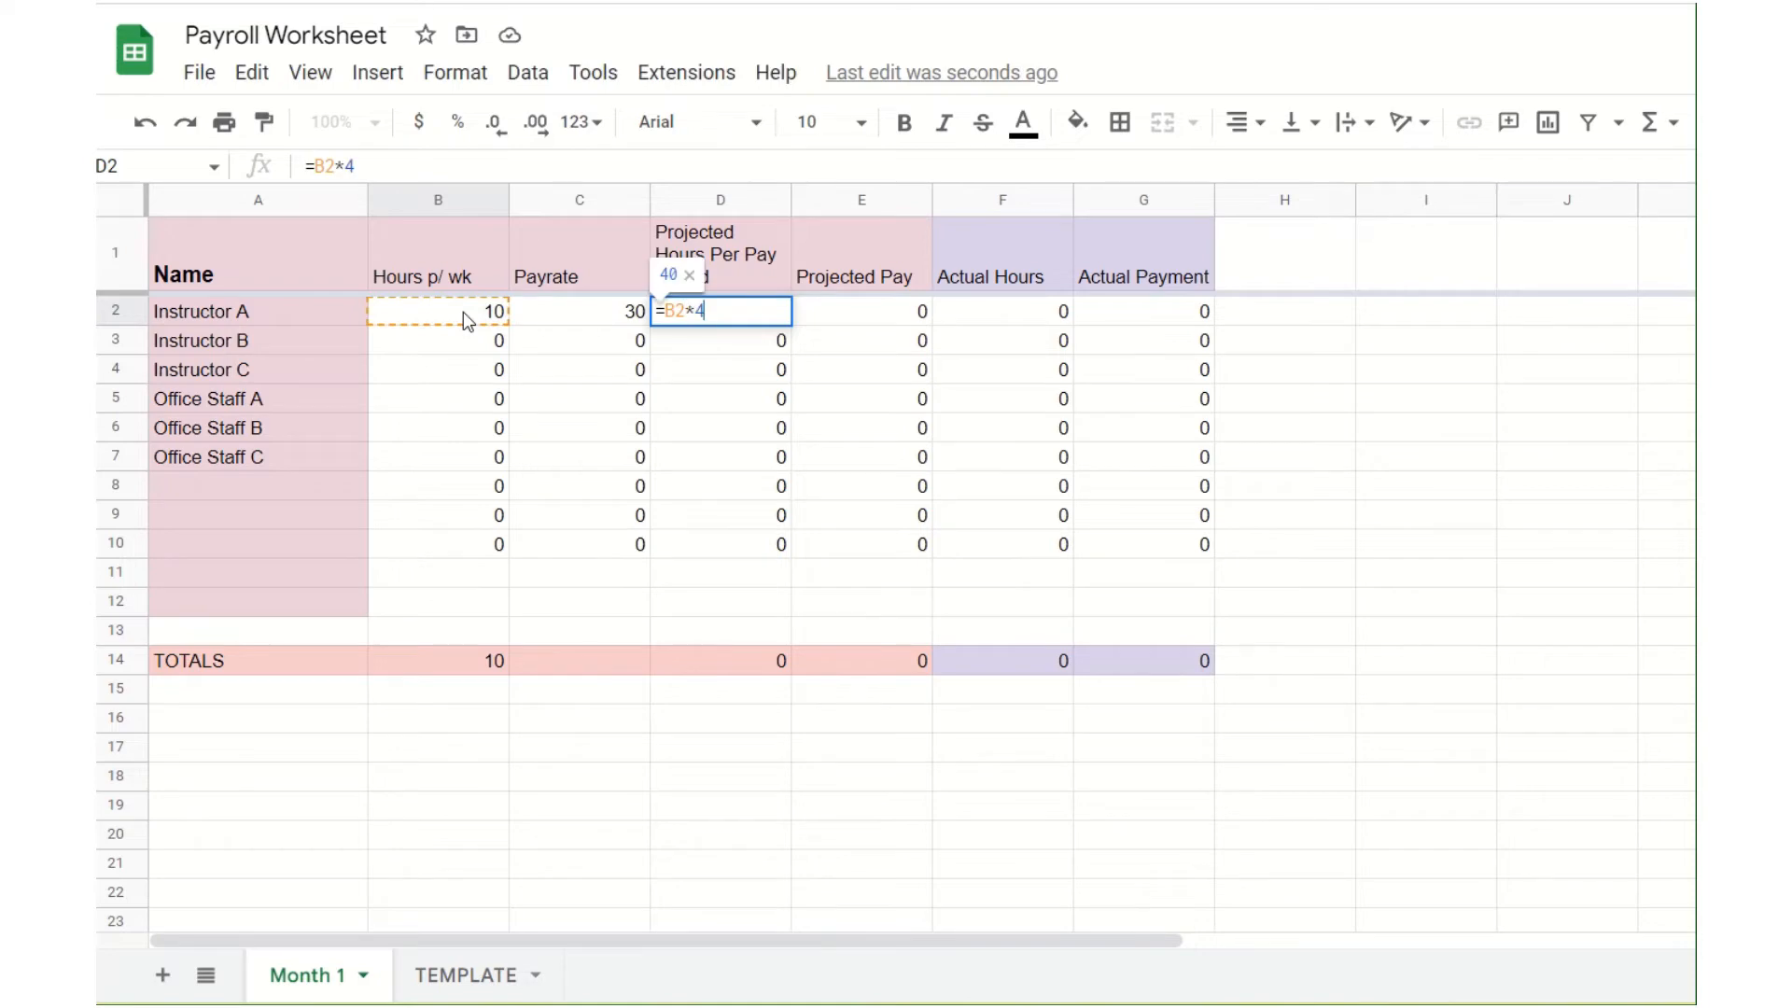
key(Return)
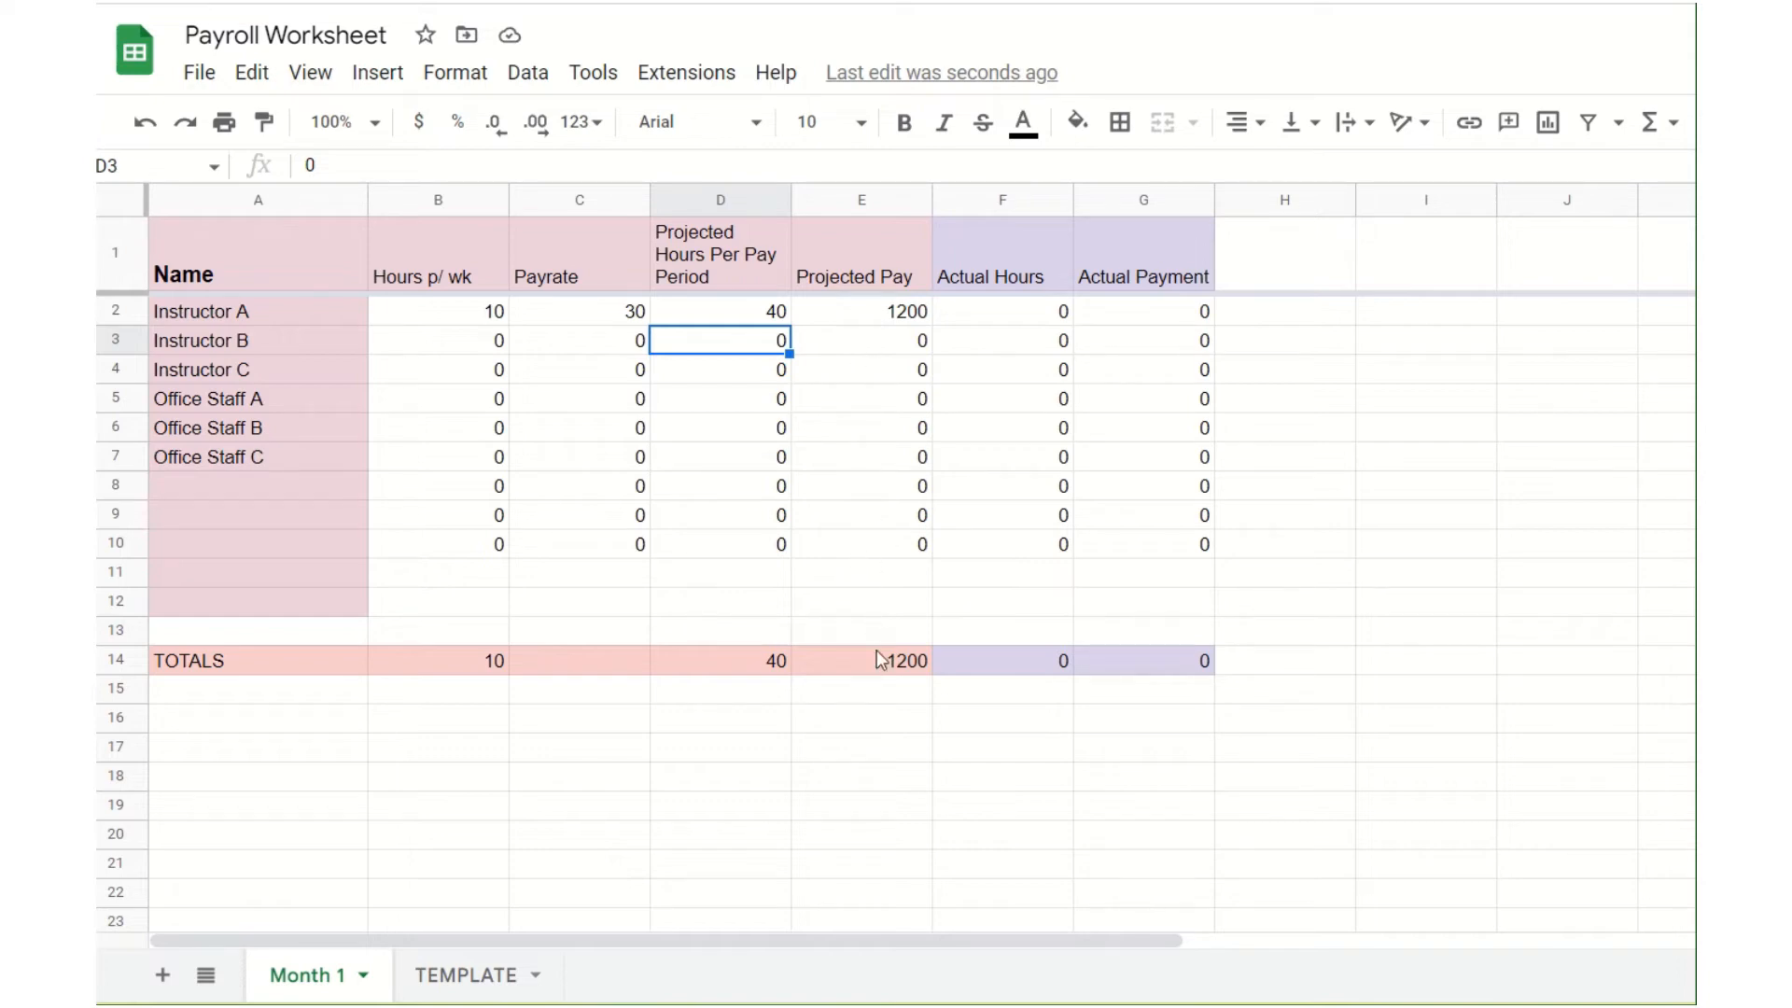
Step: Fill in Instructor B's row with 5 hours per week, a payrate of 35 and 20 projected hours per pay period
click(493, 345)
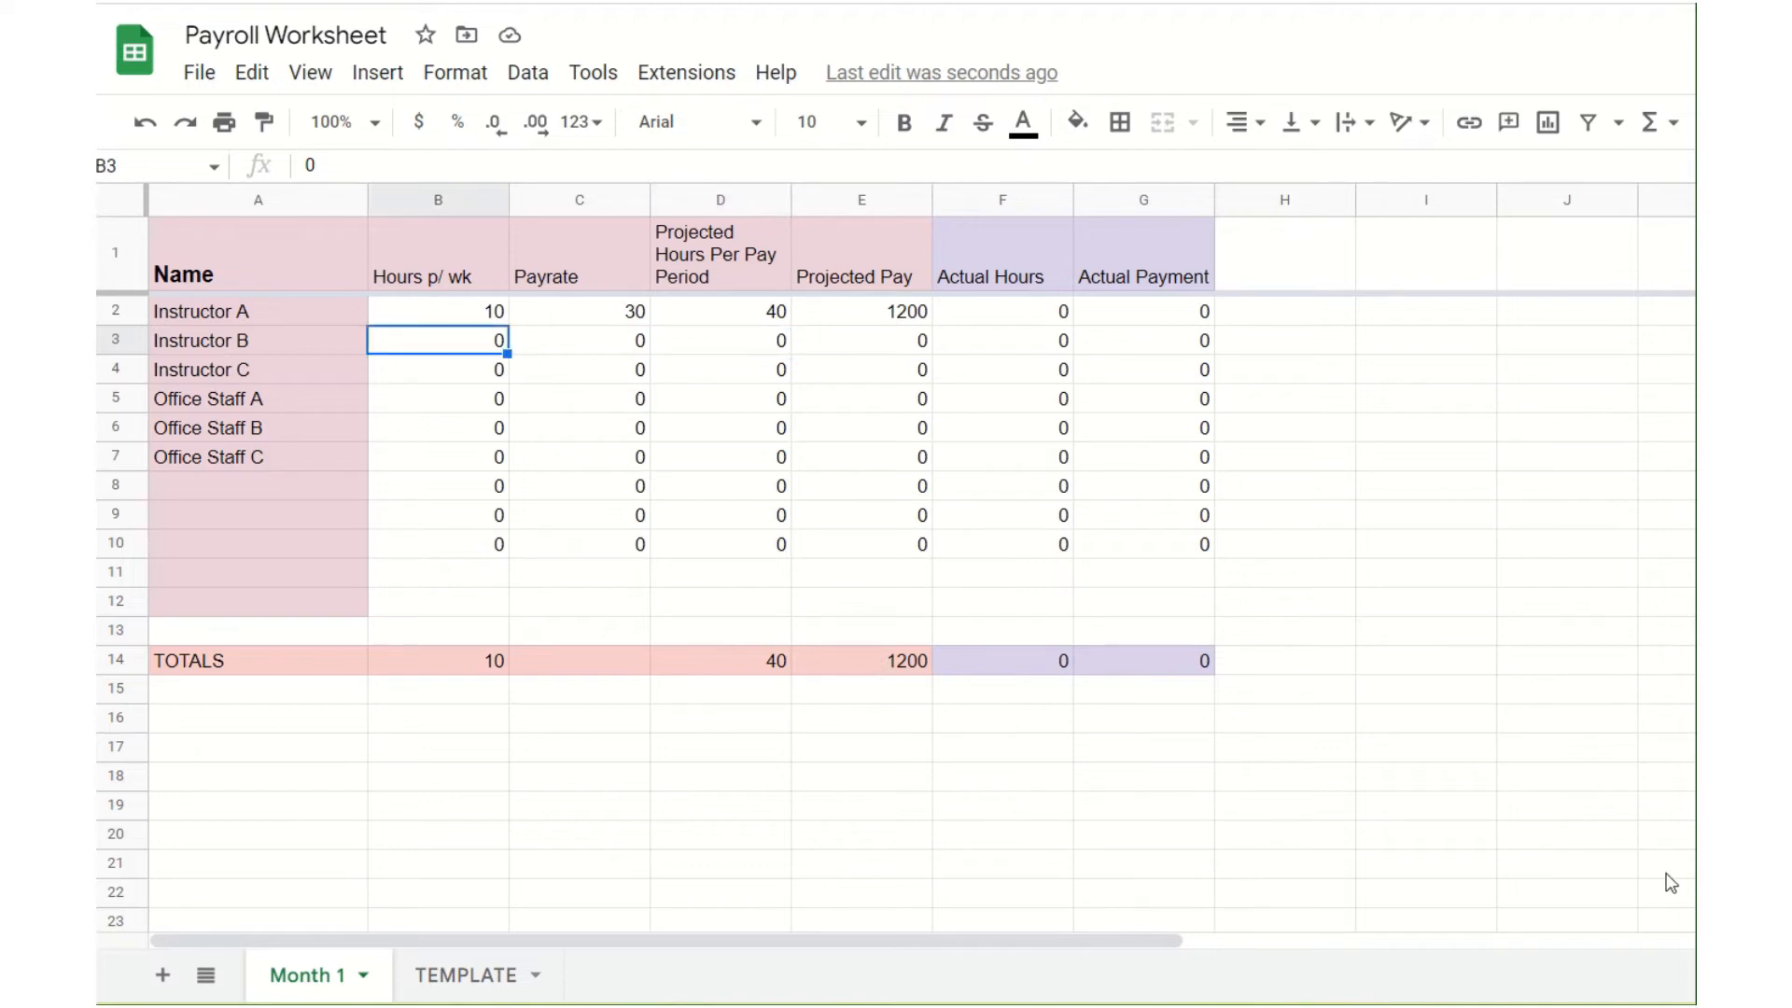
text(5)
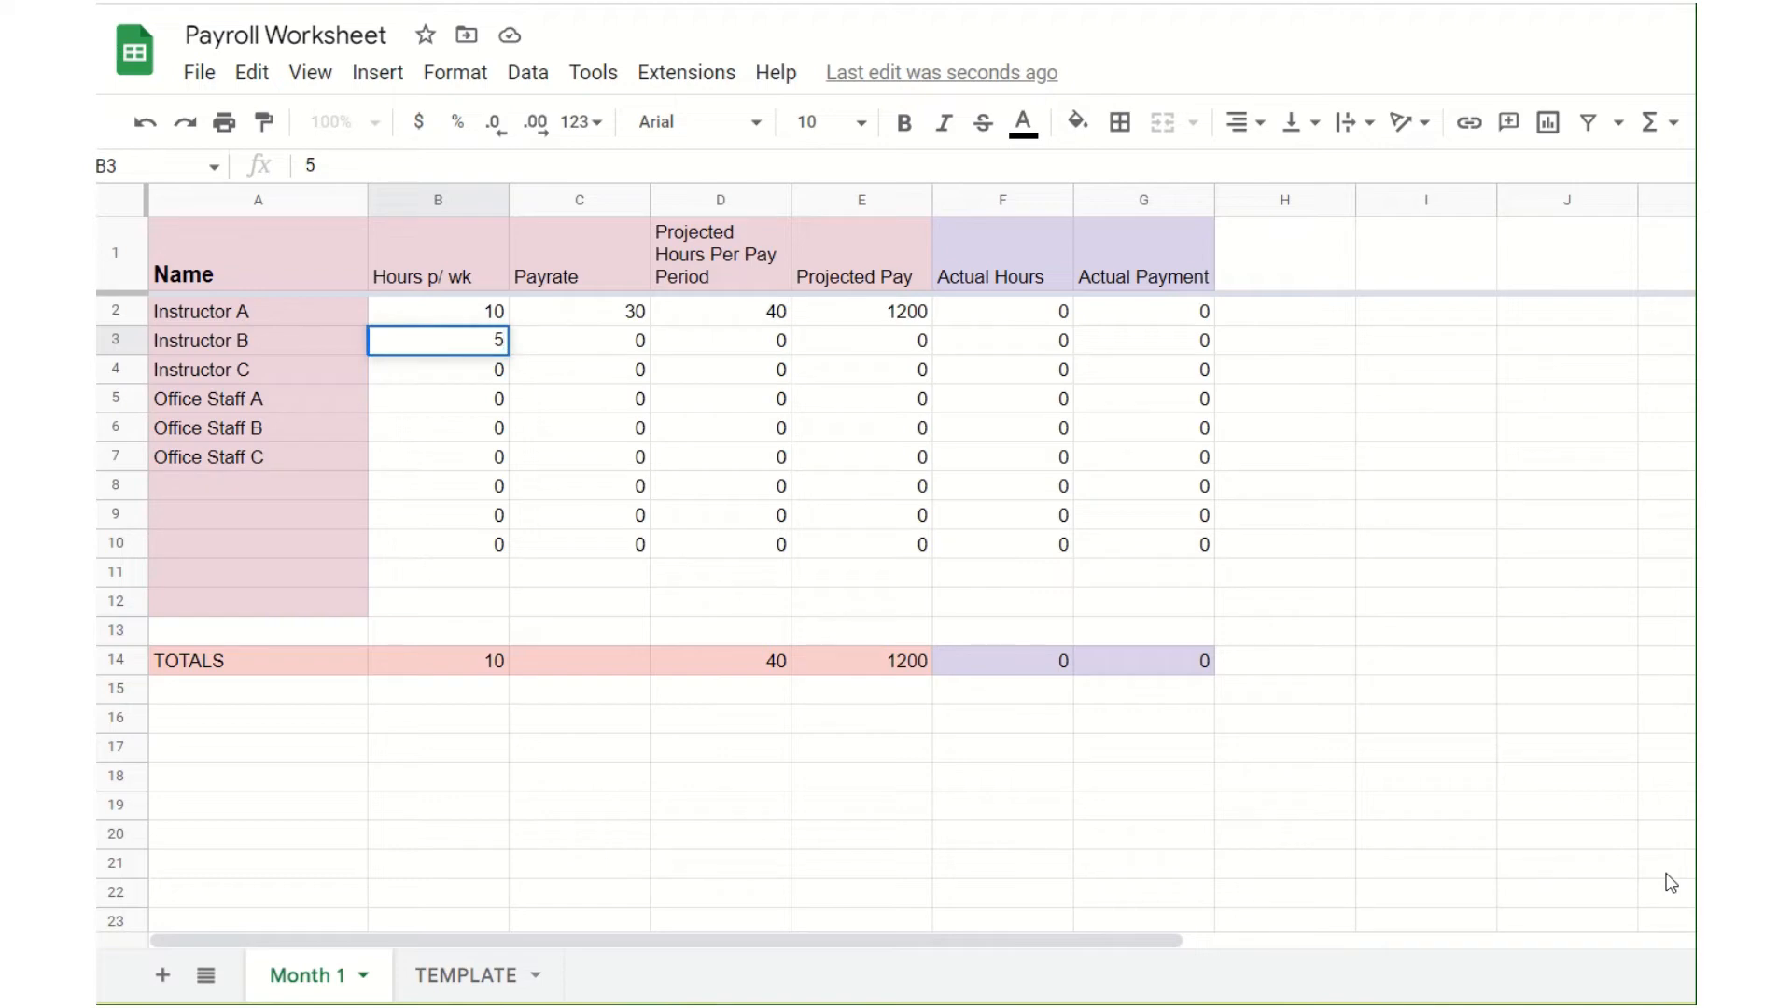
key(Tab)
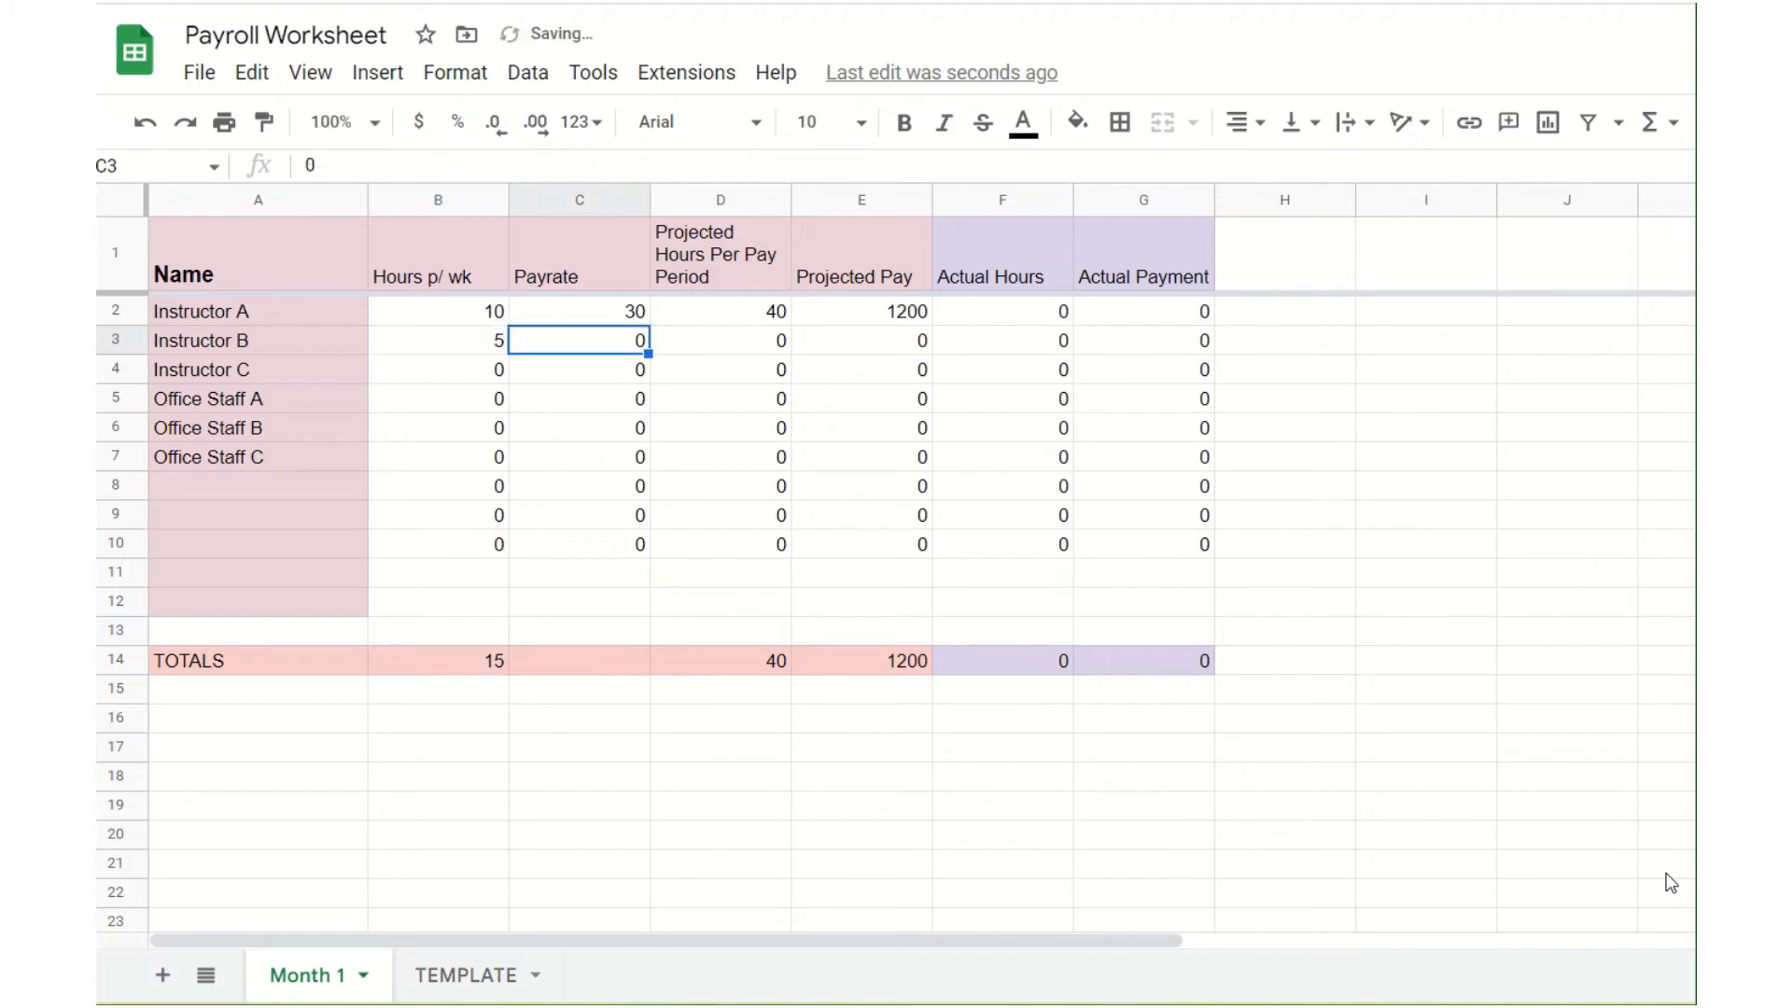
text(35)
key(Tab)
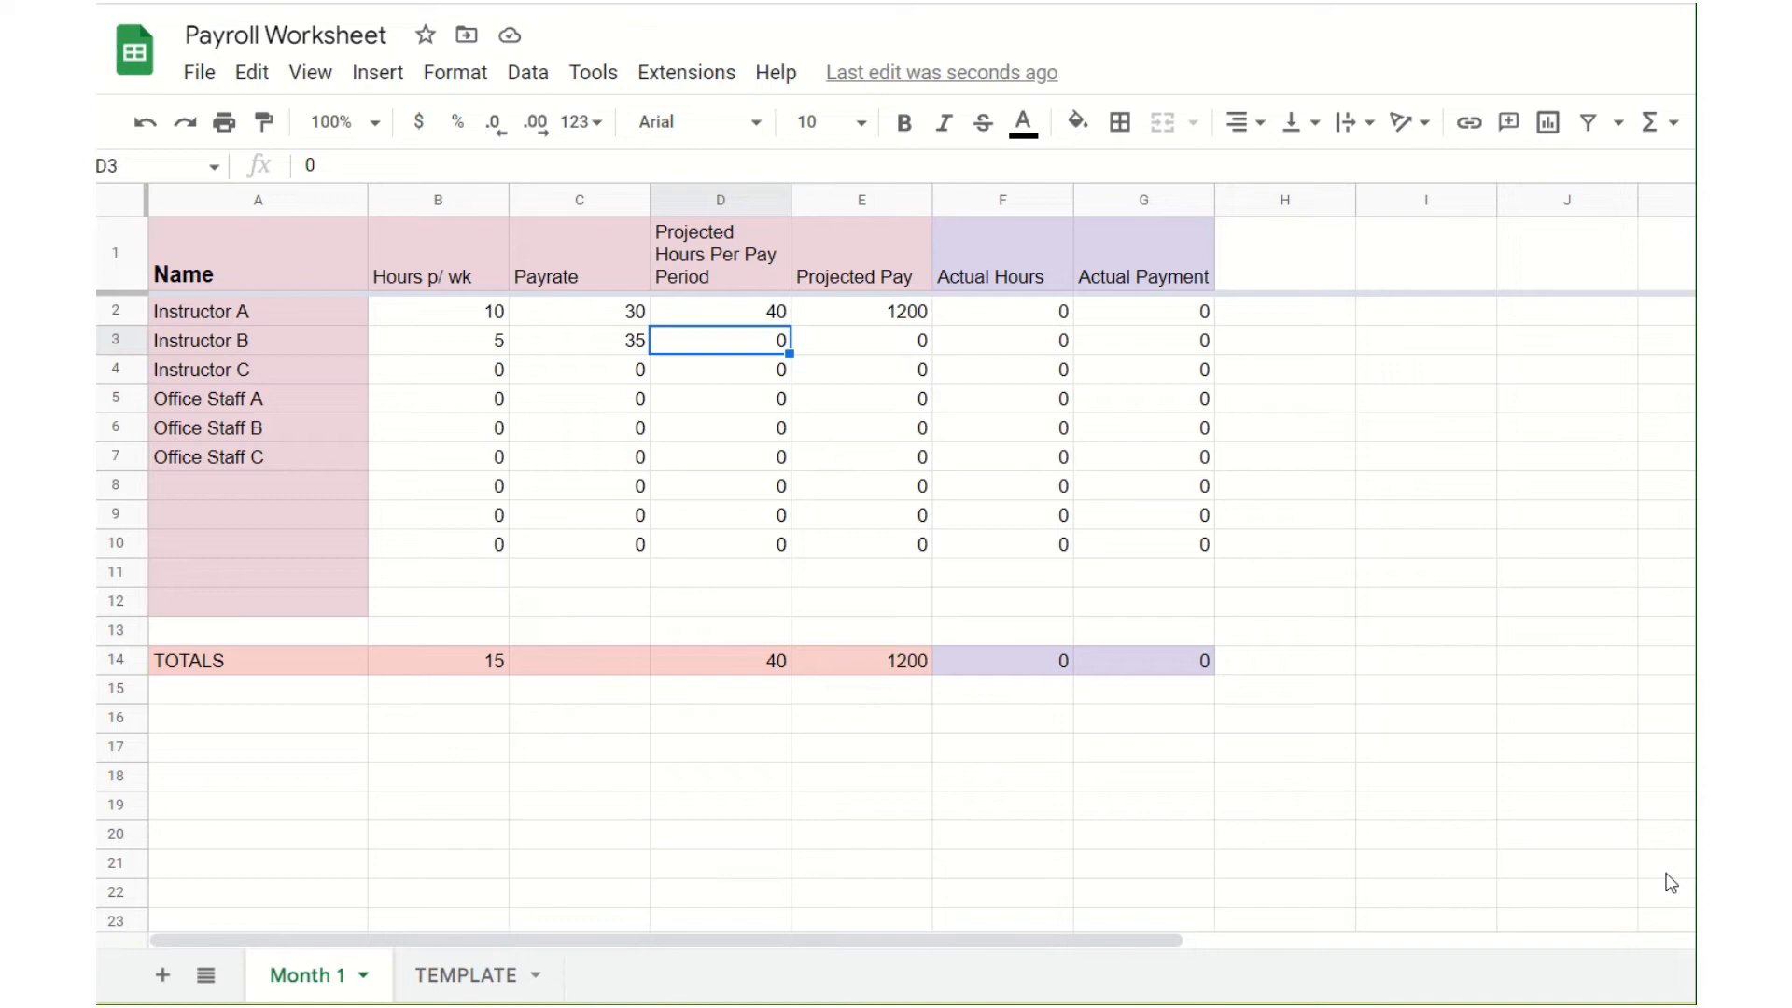
text(20)
key(Tab)
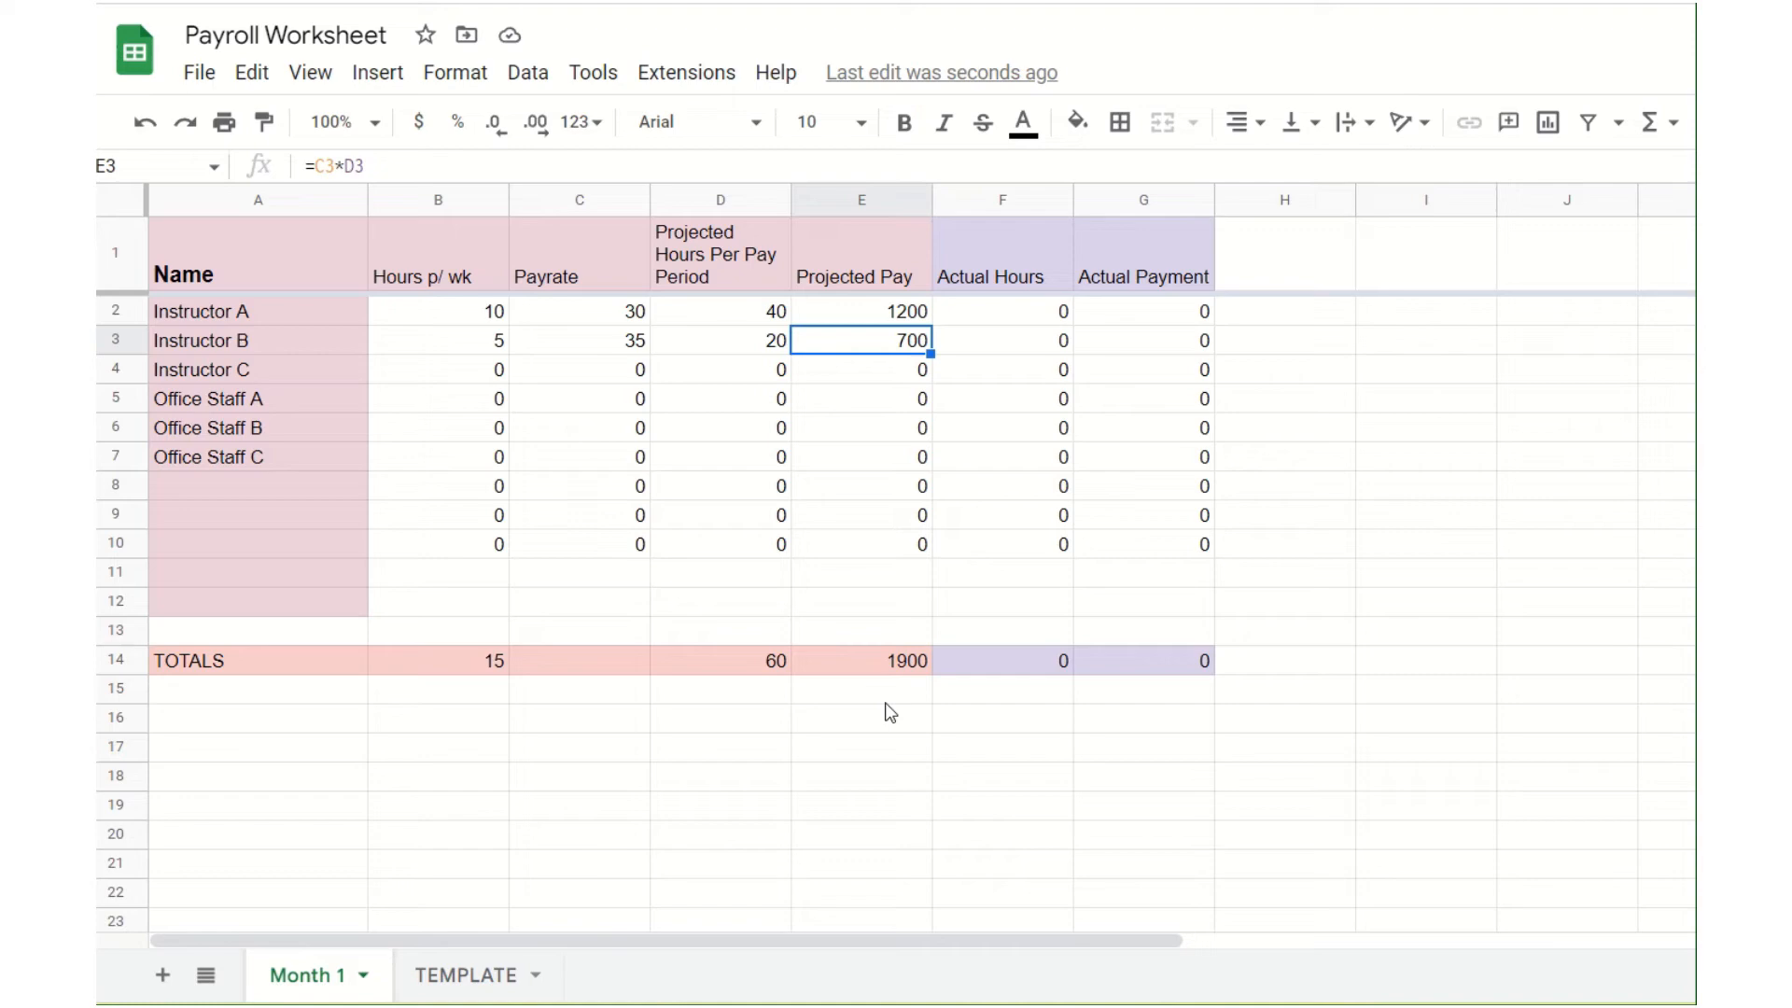
Step: Rename the Month 1 sheet as July
double_click(318, 990)
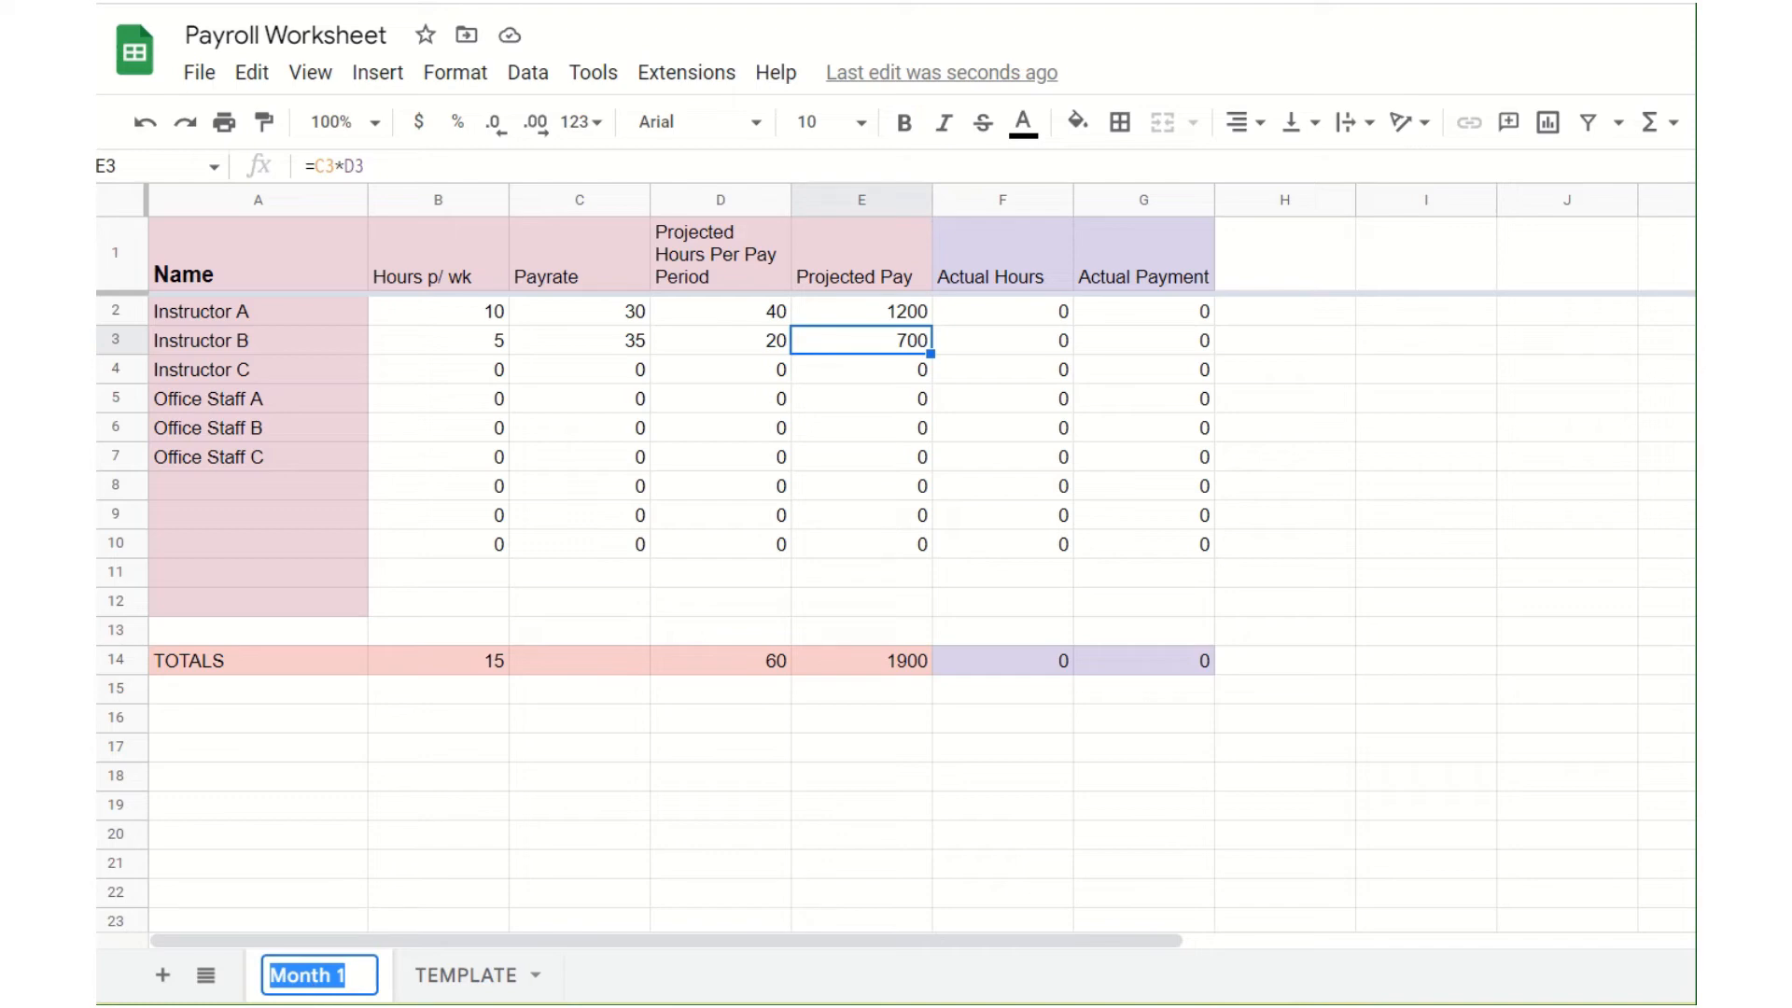
text(Jul)
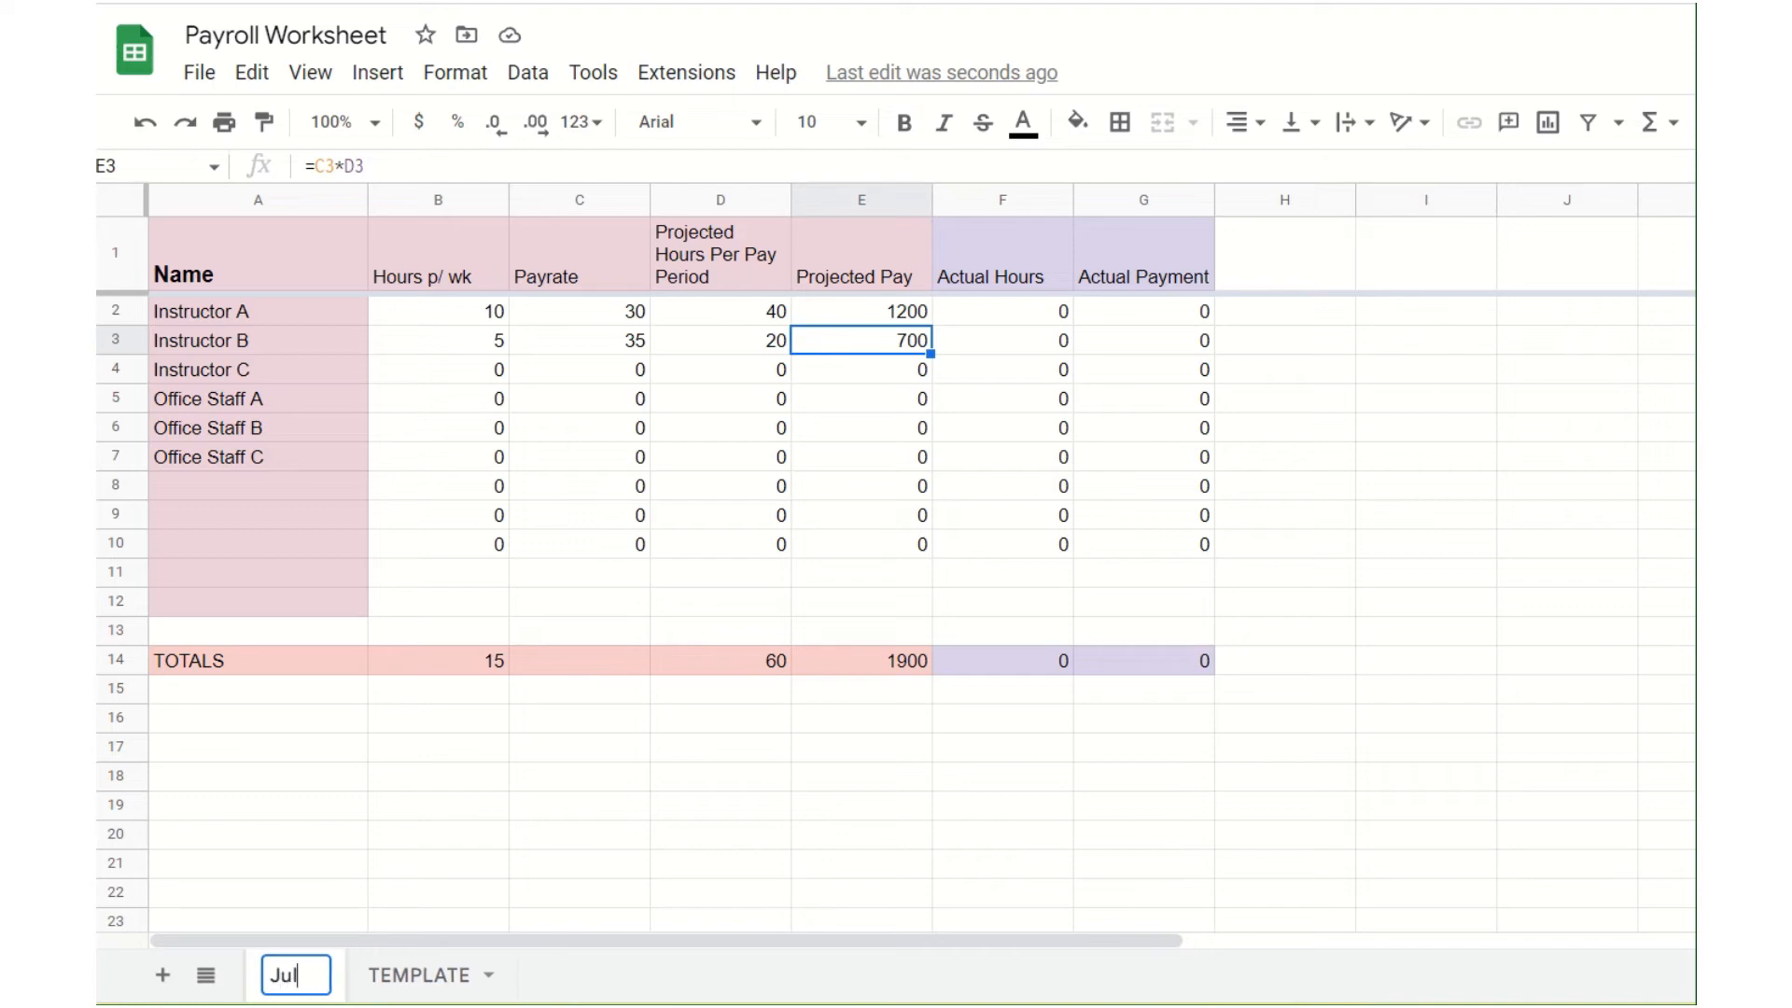
text(y)
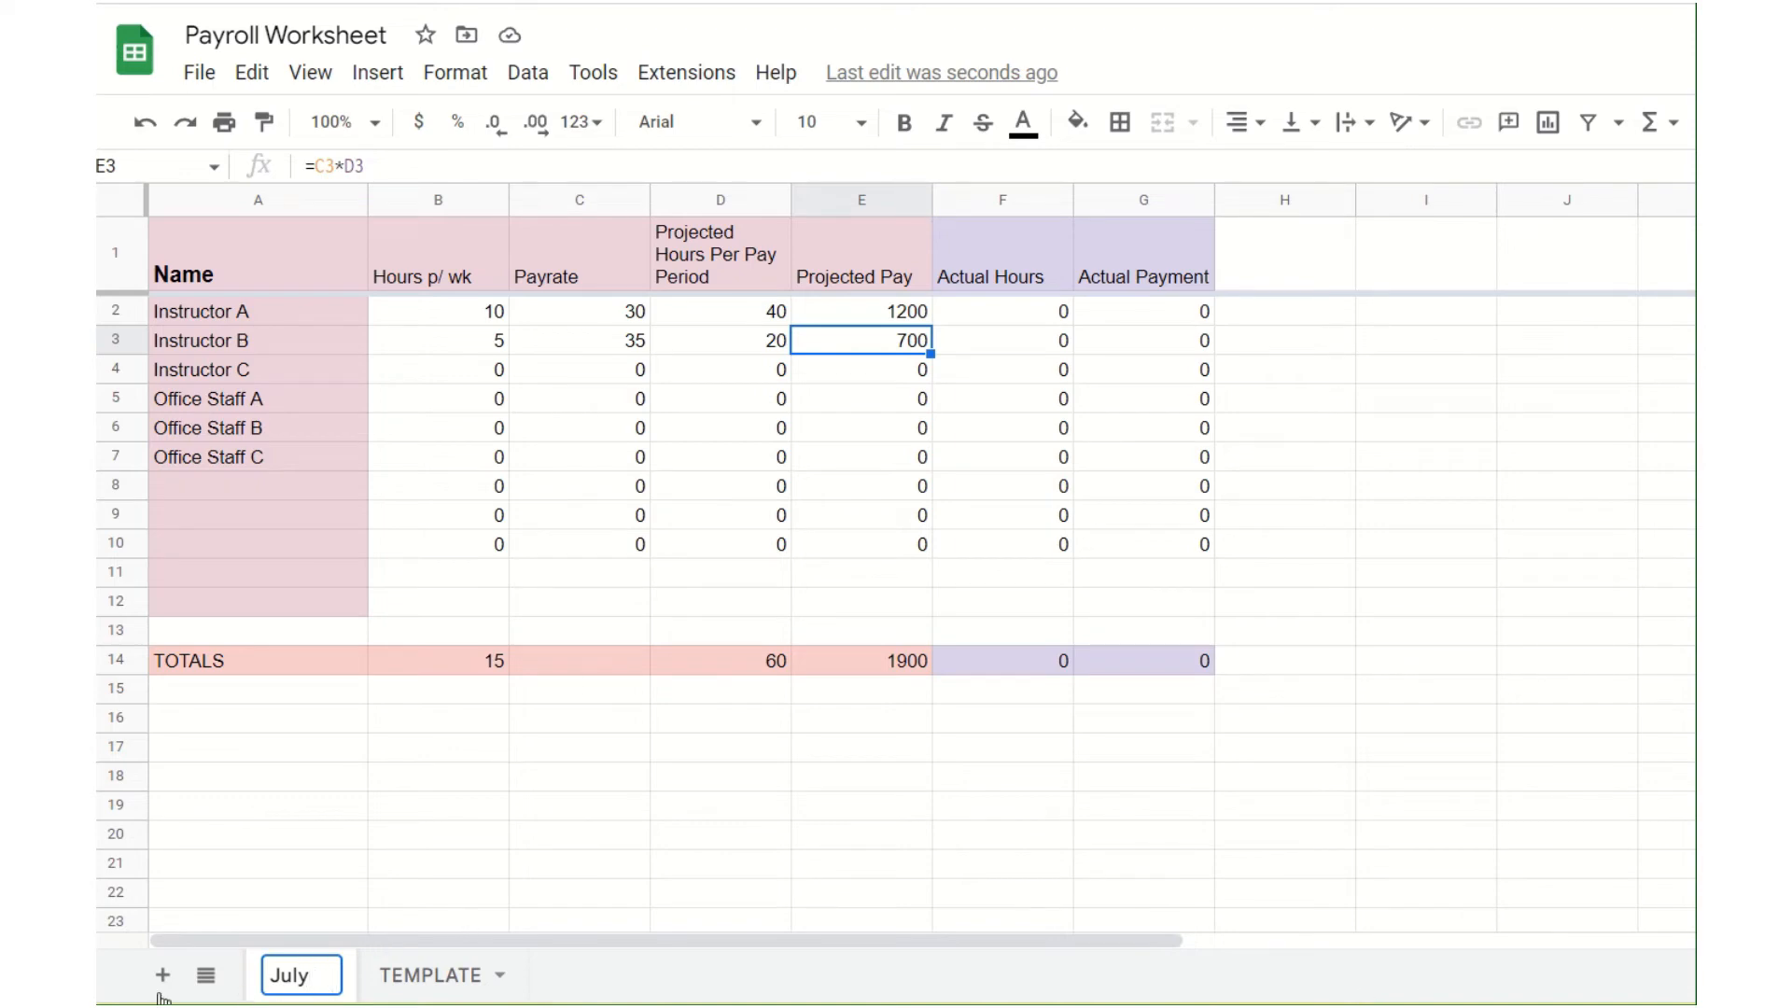
key(Return)
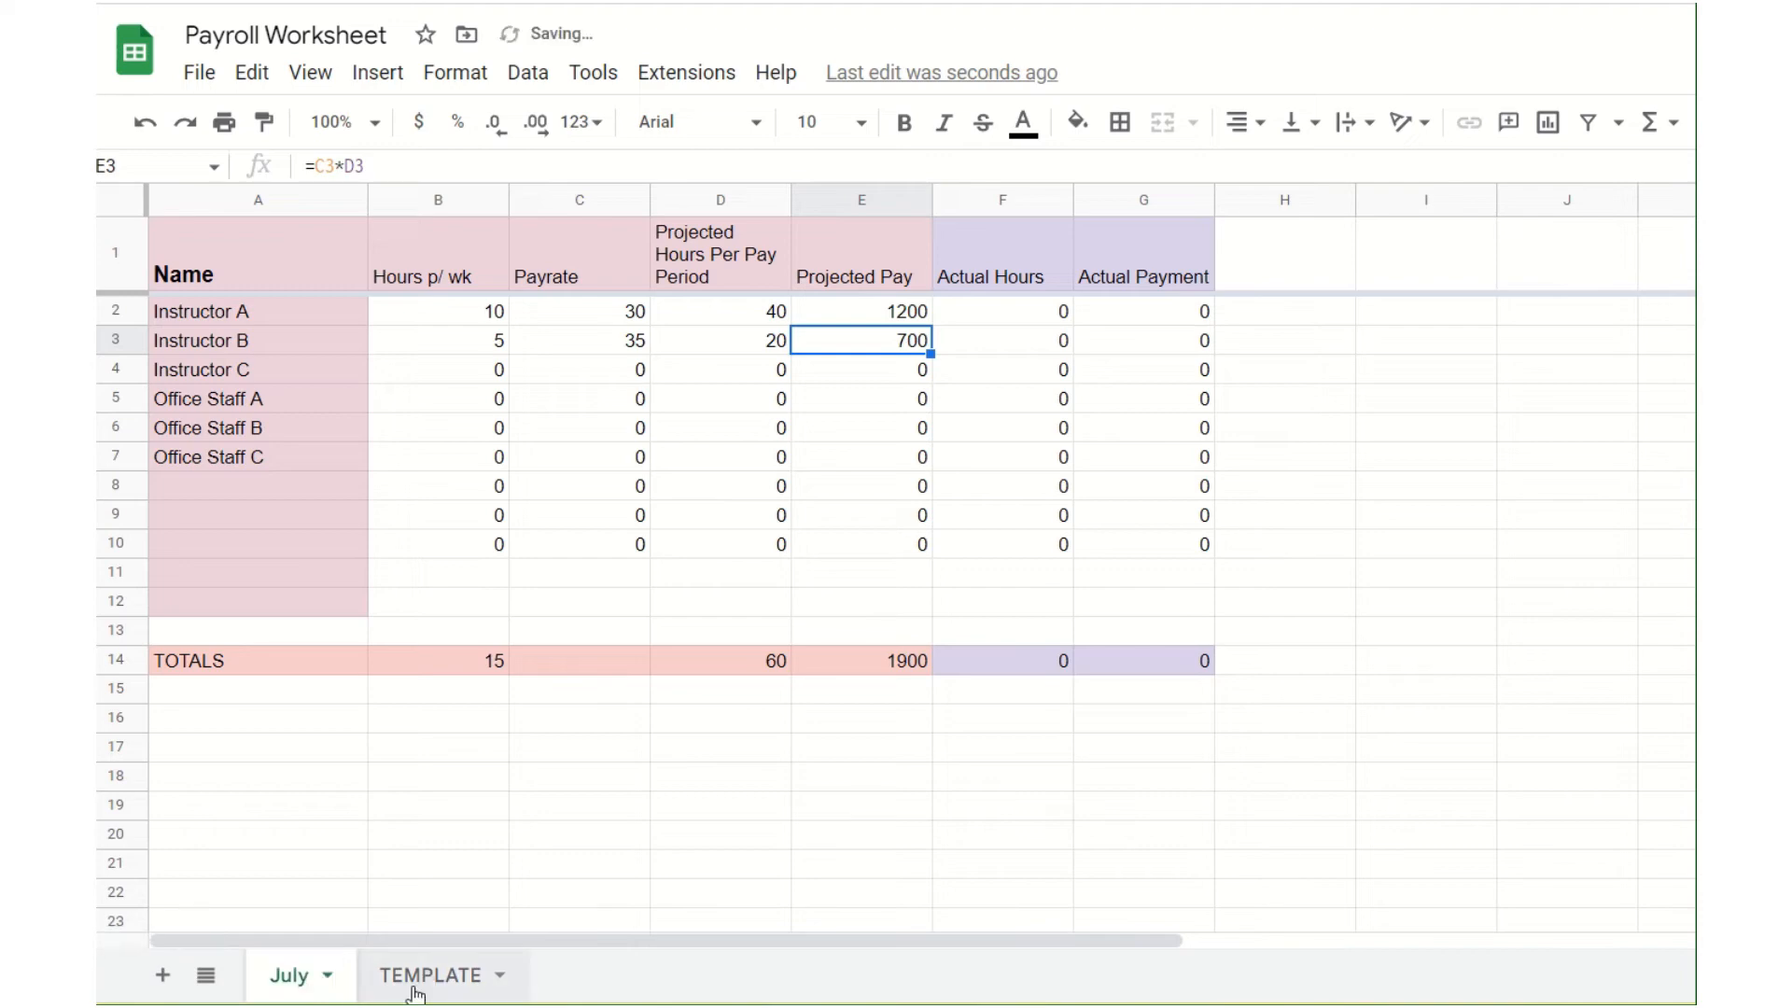
Step: Add a new sheet after July and name it August
click(163, 975)
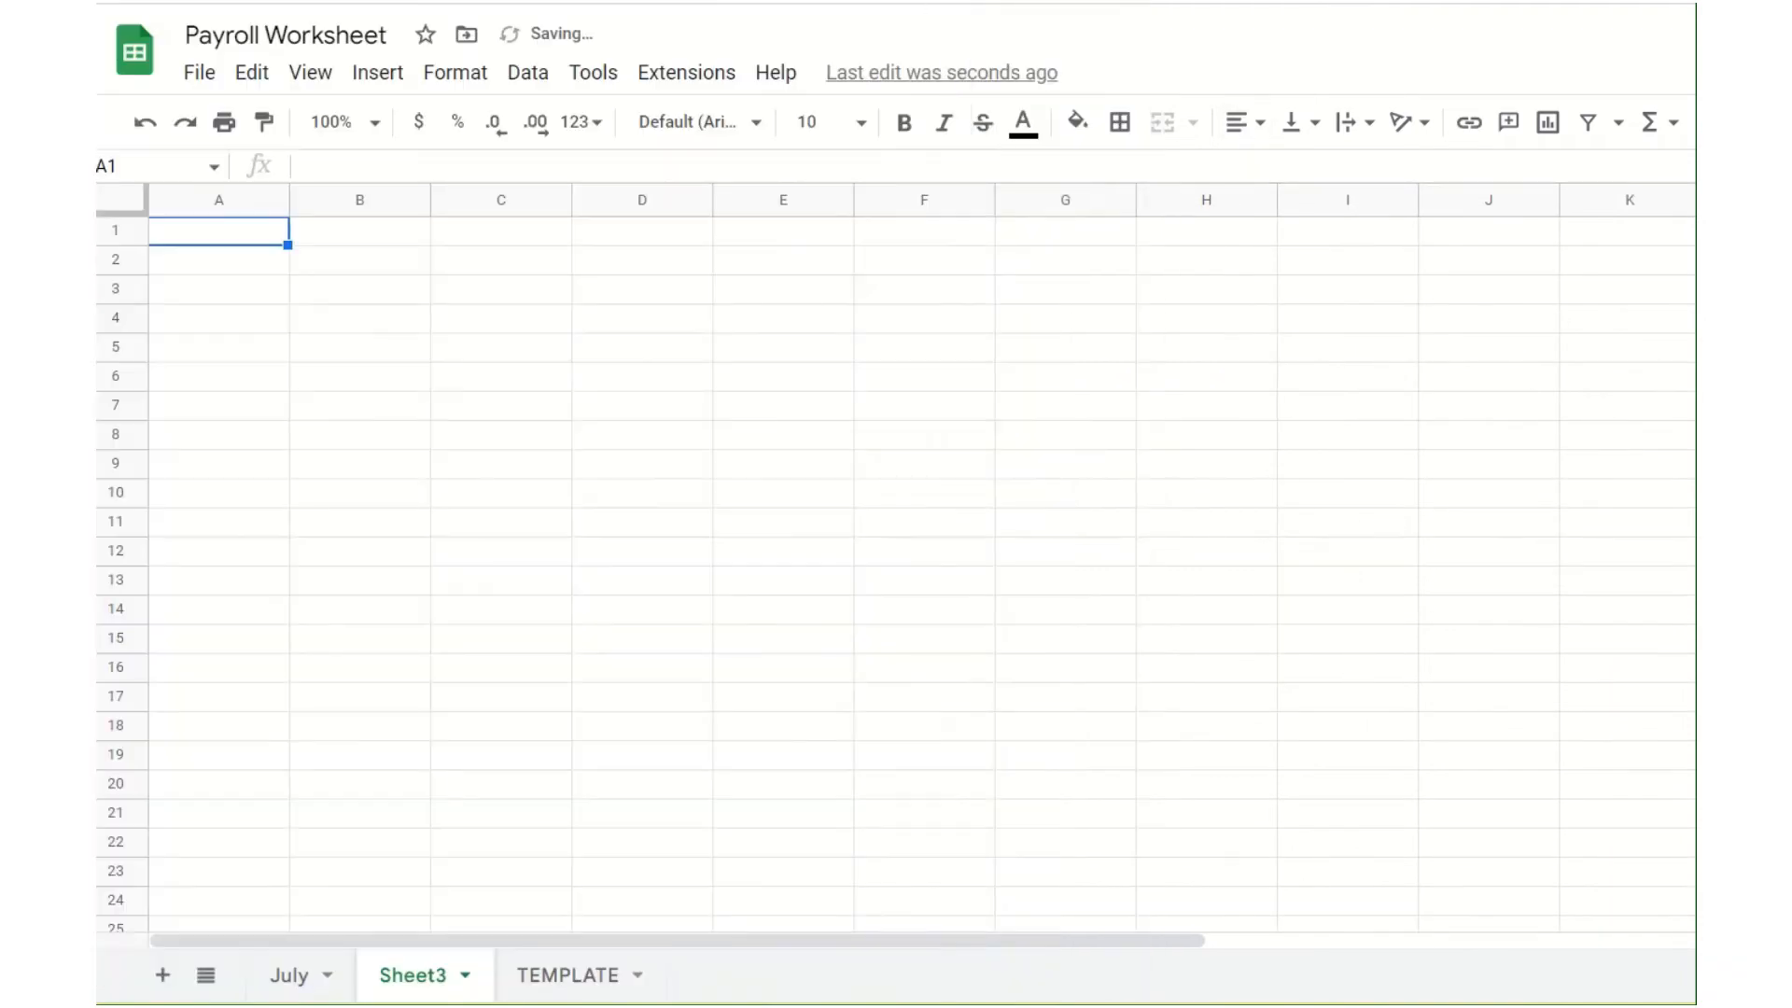
double_click(411, 980)
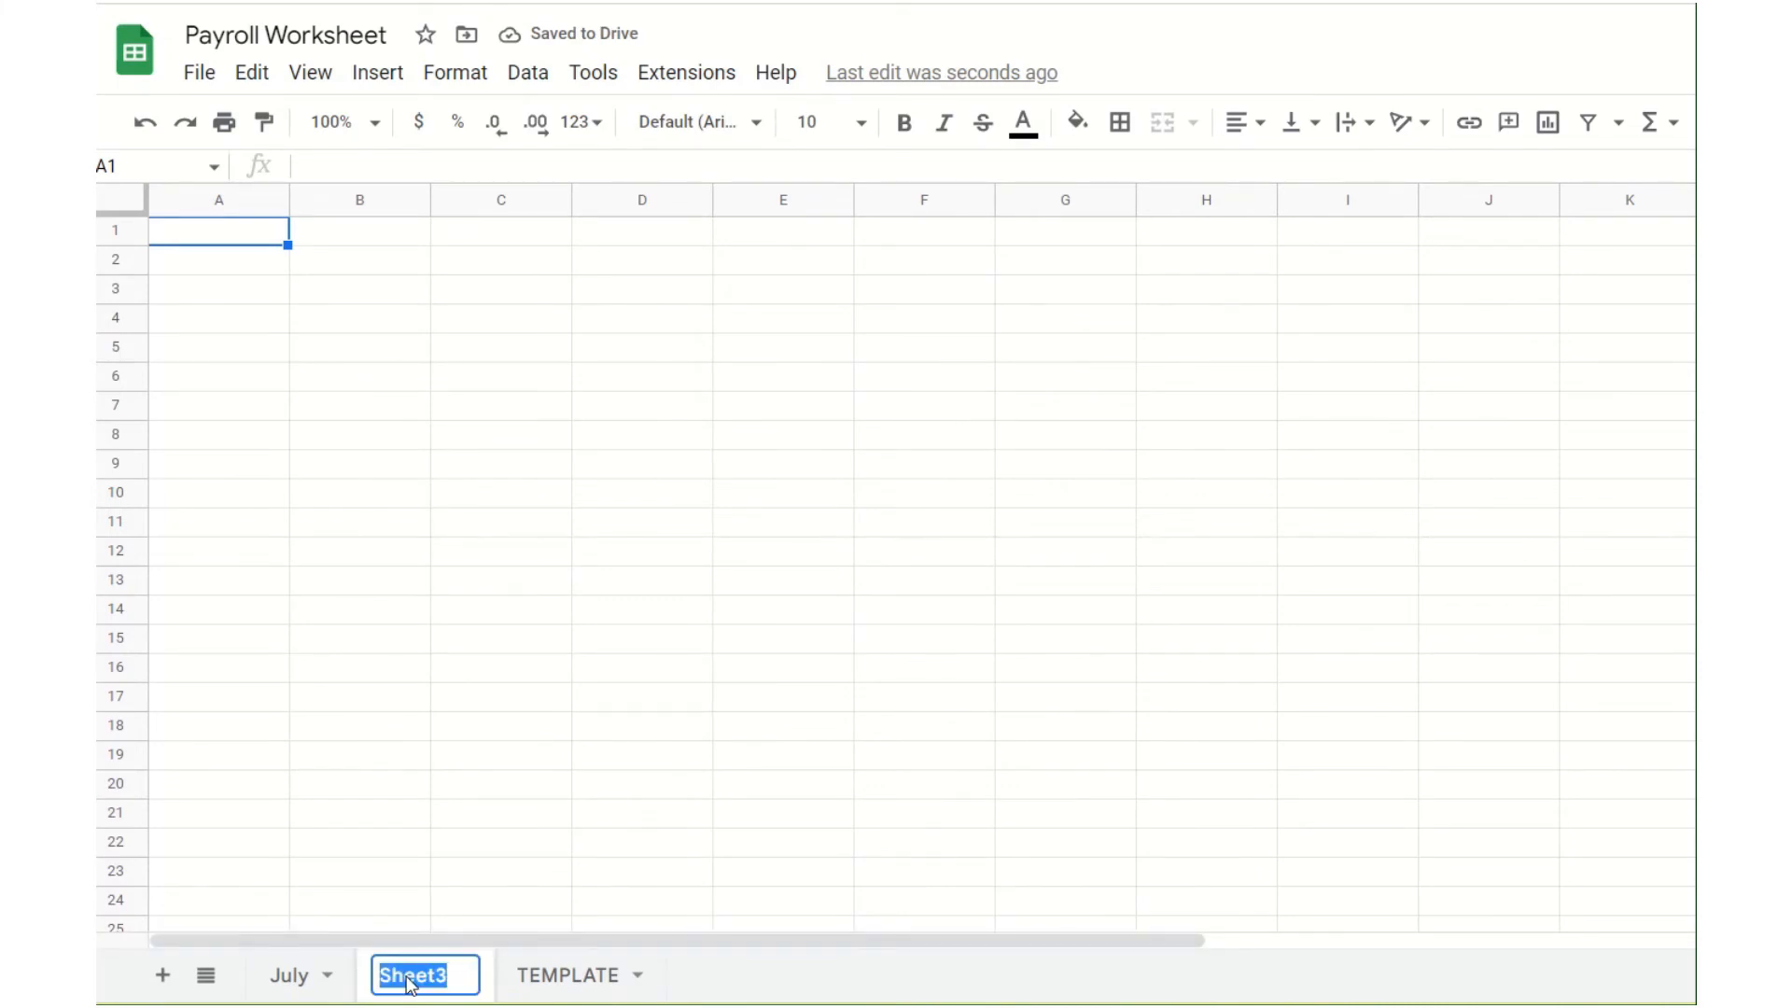
text(August)
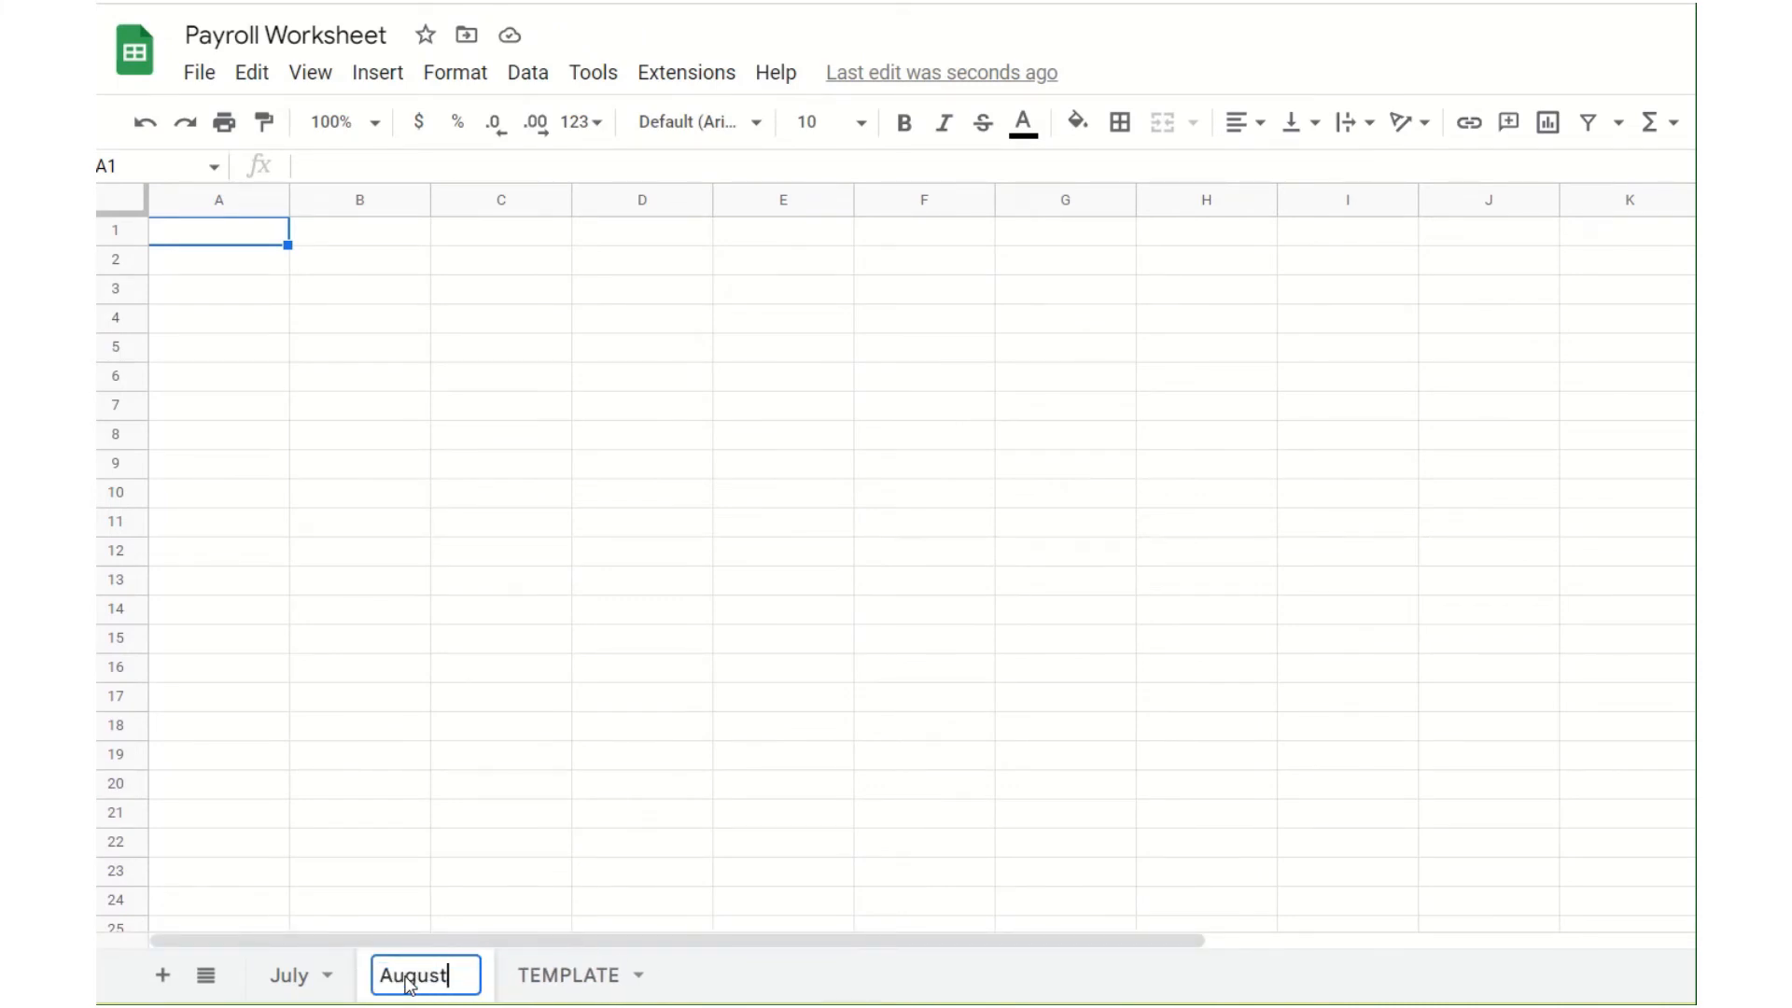
key(Return)
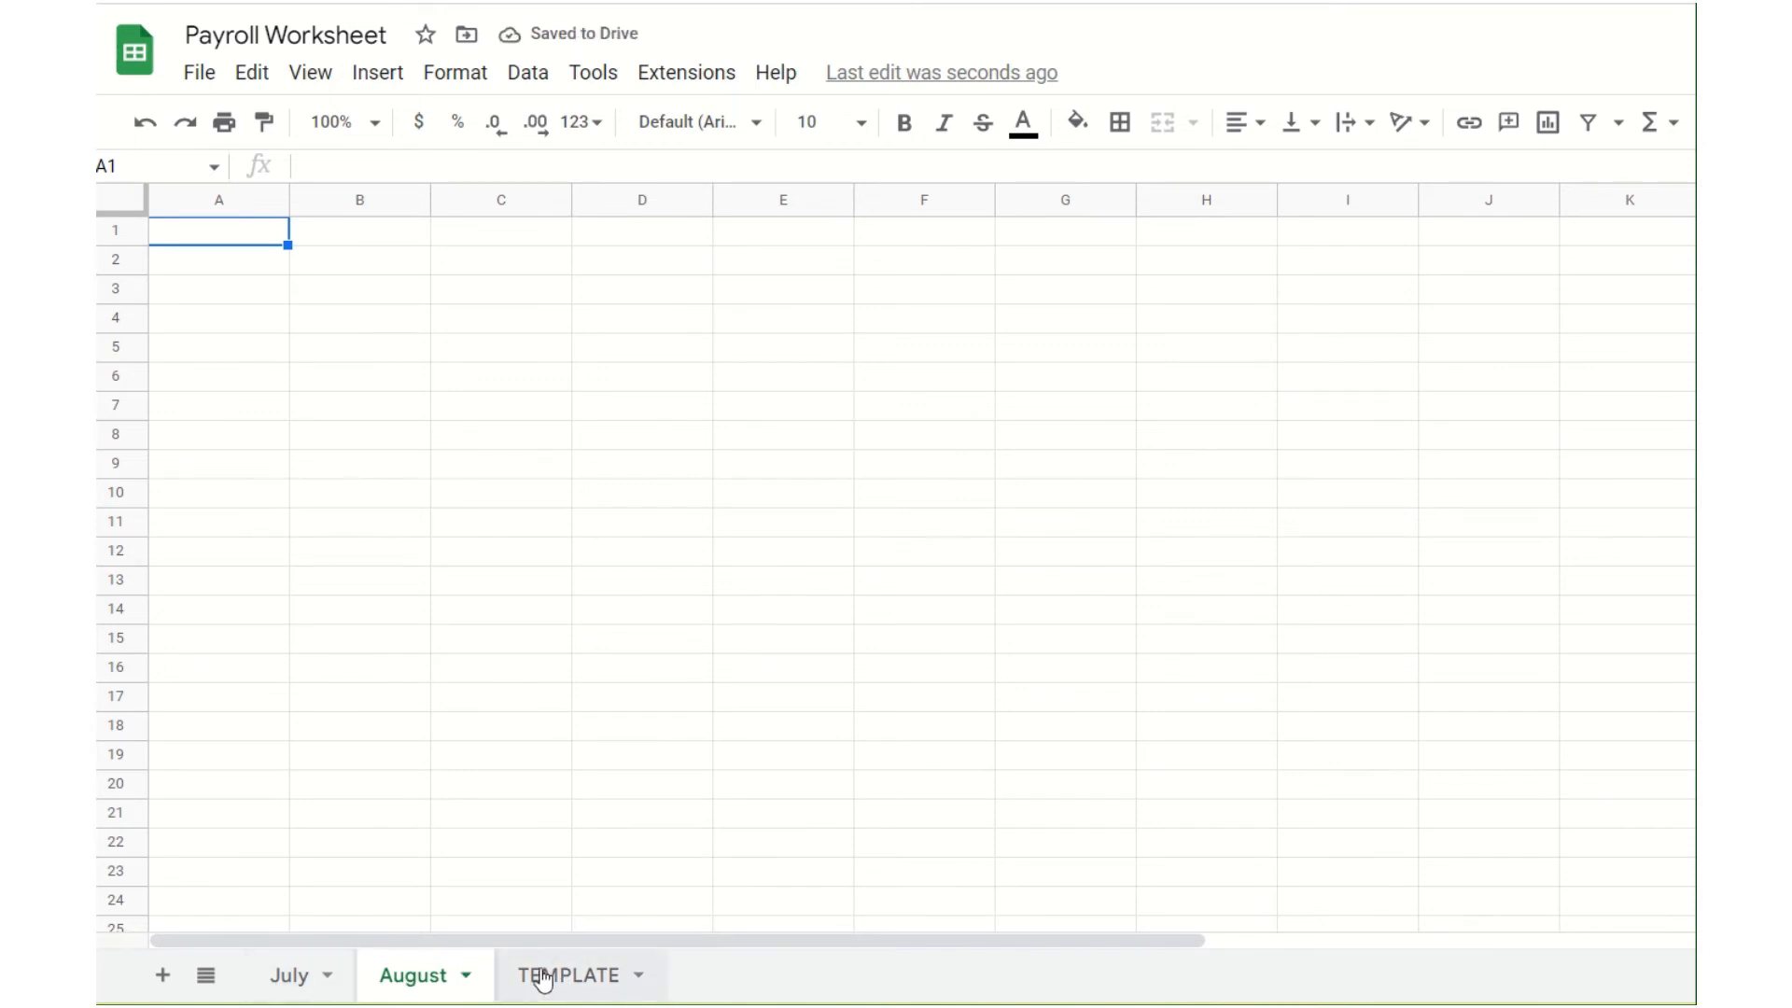
Step: Copy the whole payroll table A1:G14, including the totals row, from the TEMPLATE sheet
click(541, 976)
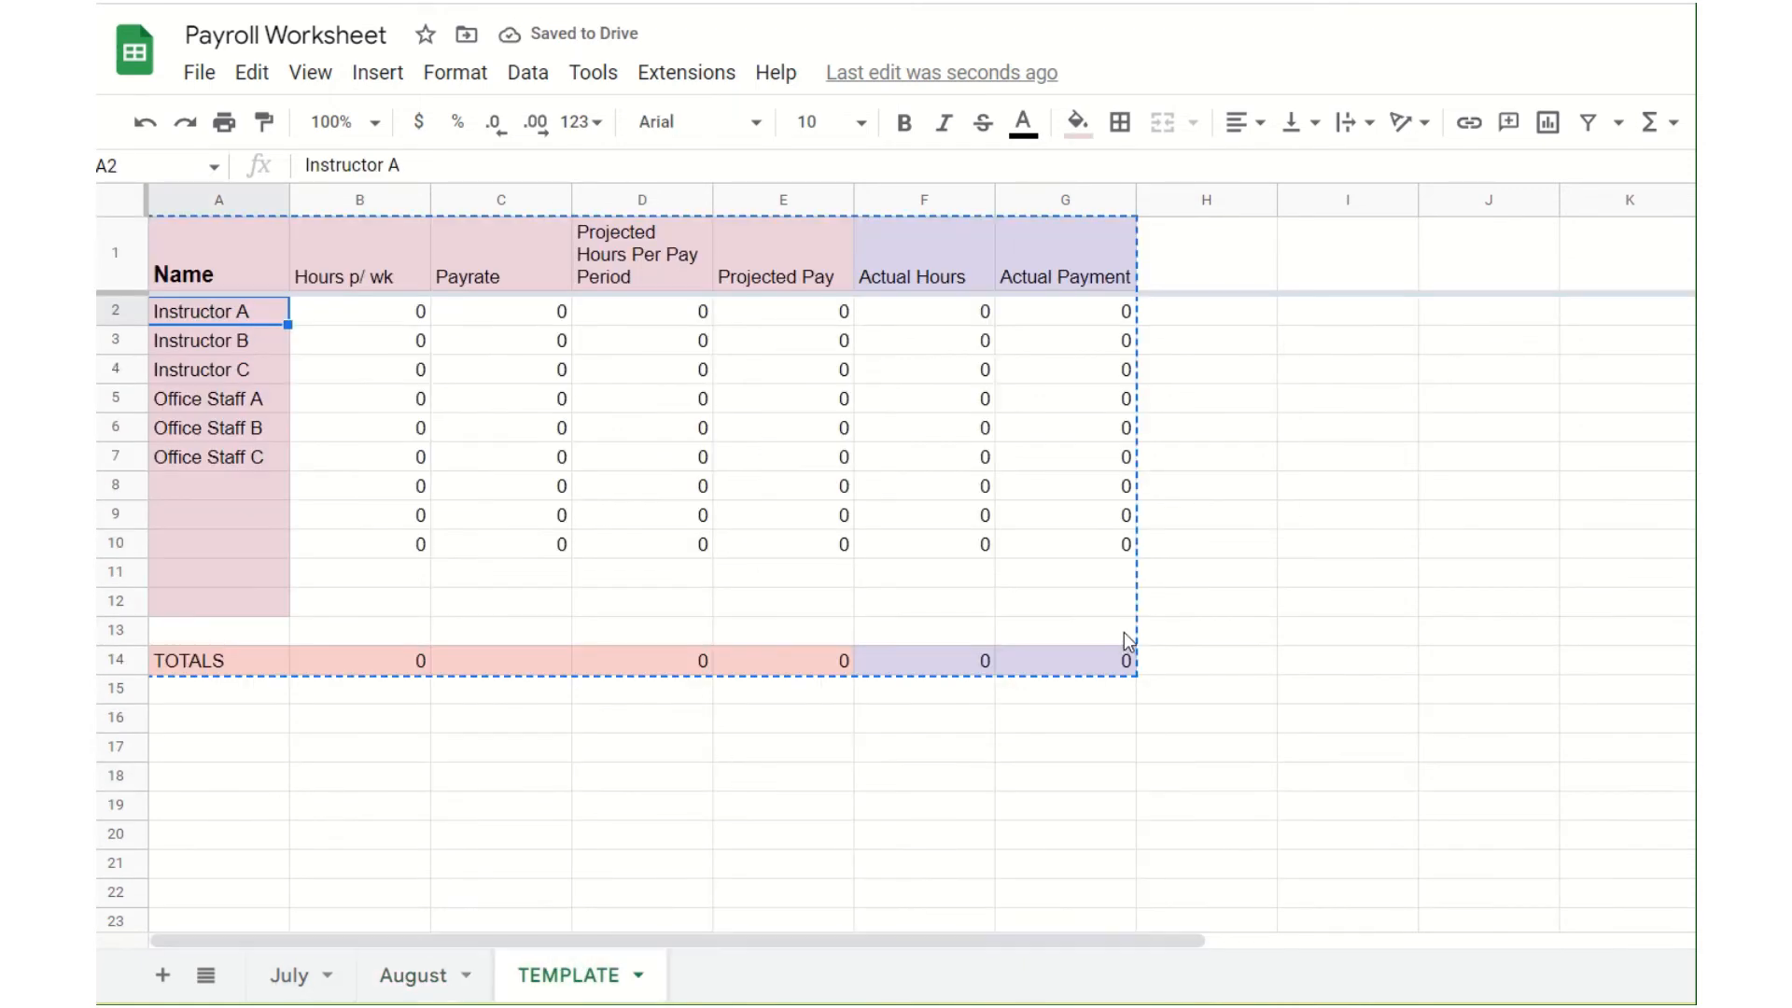
right_click(903, 552)
drag(673, 801, 672, 833)
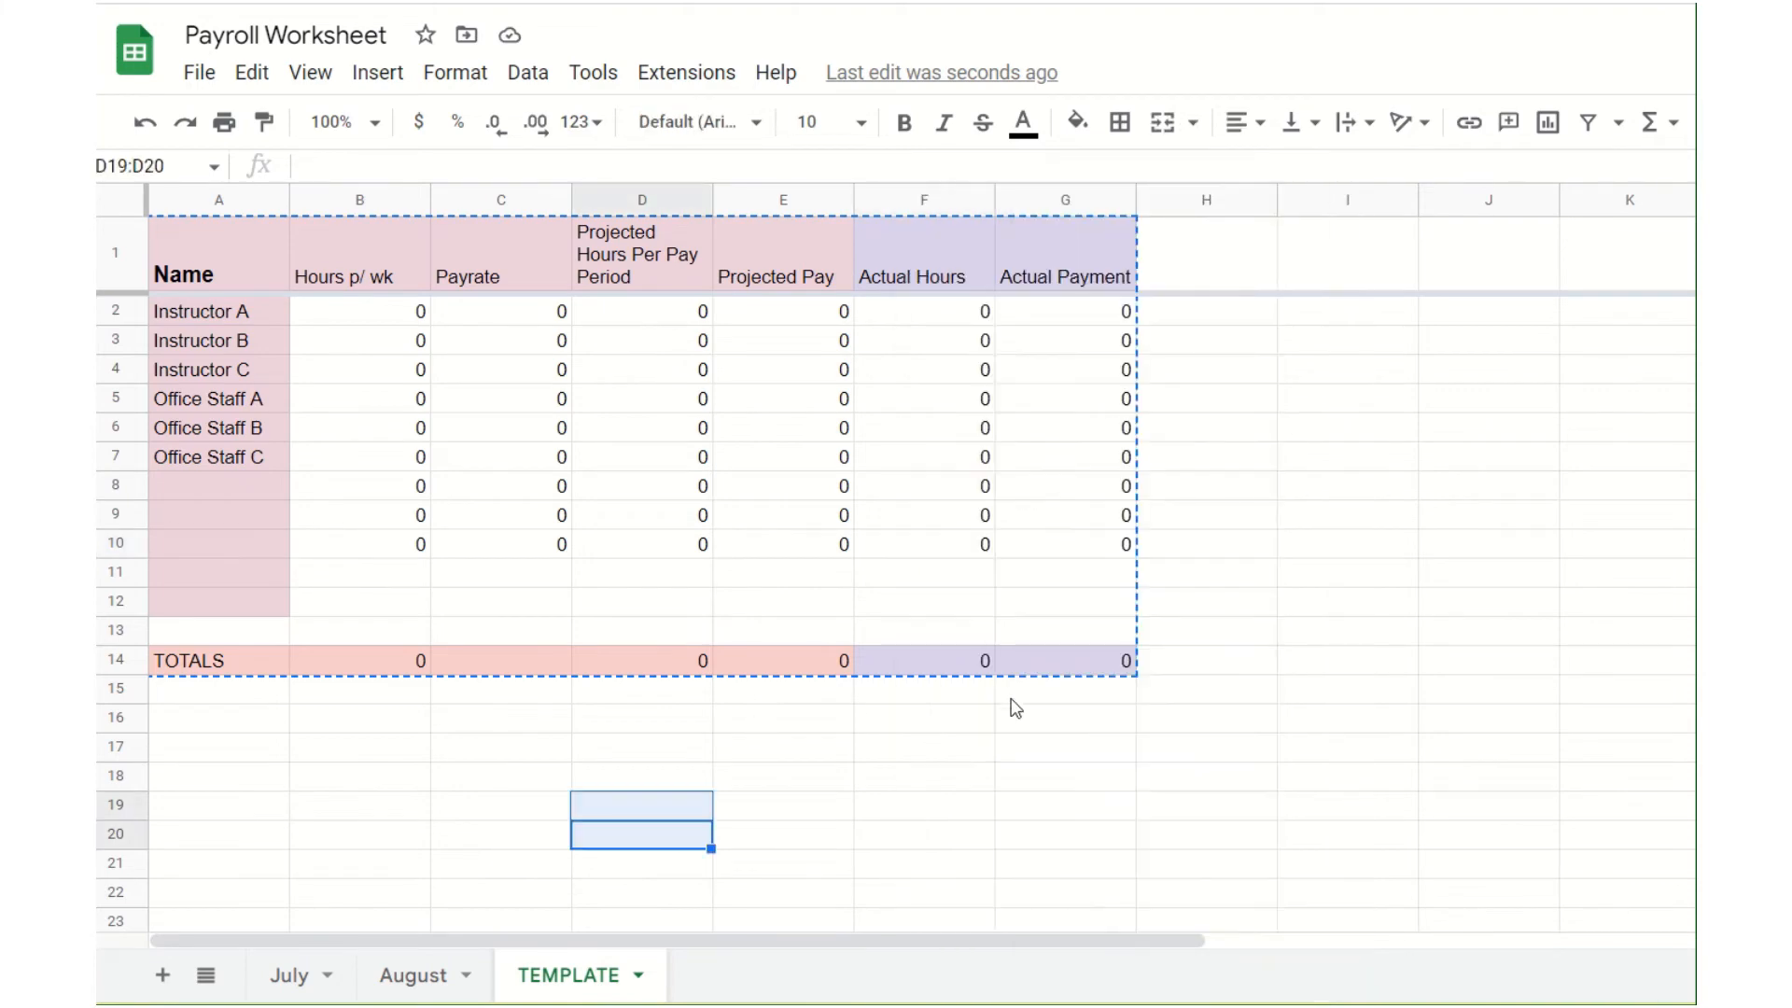
click(1101, 661)
drag(885, 689, 229, 282)
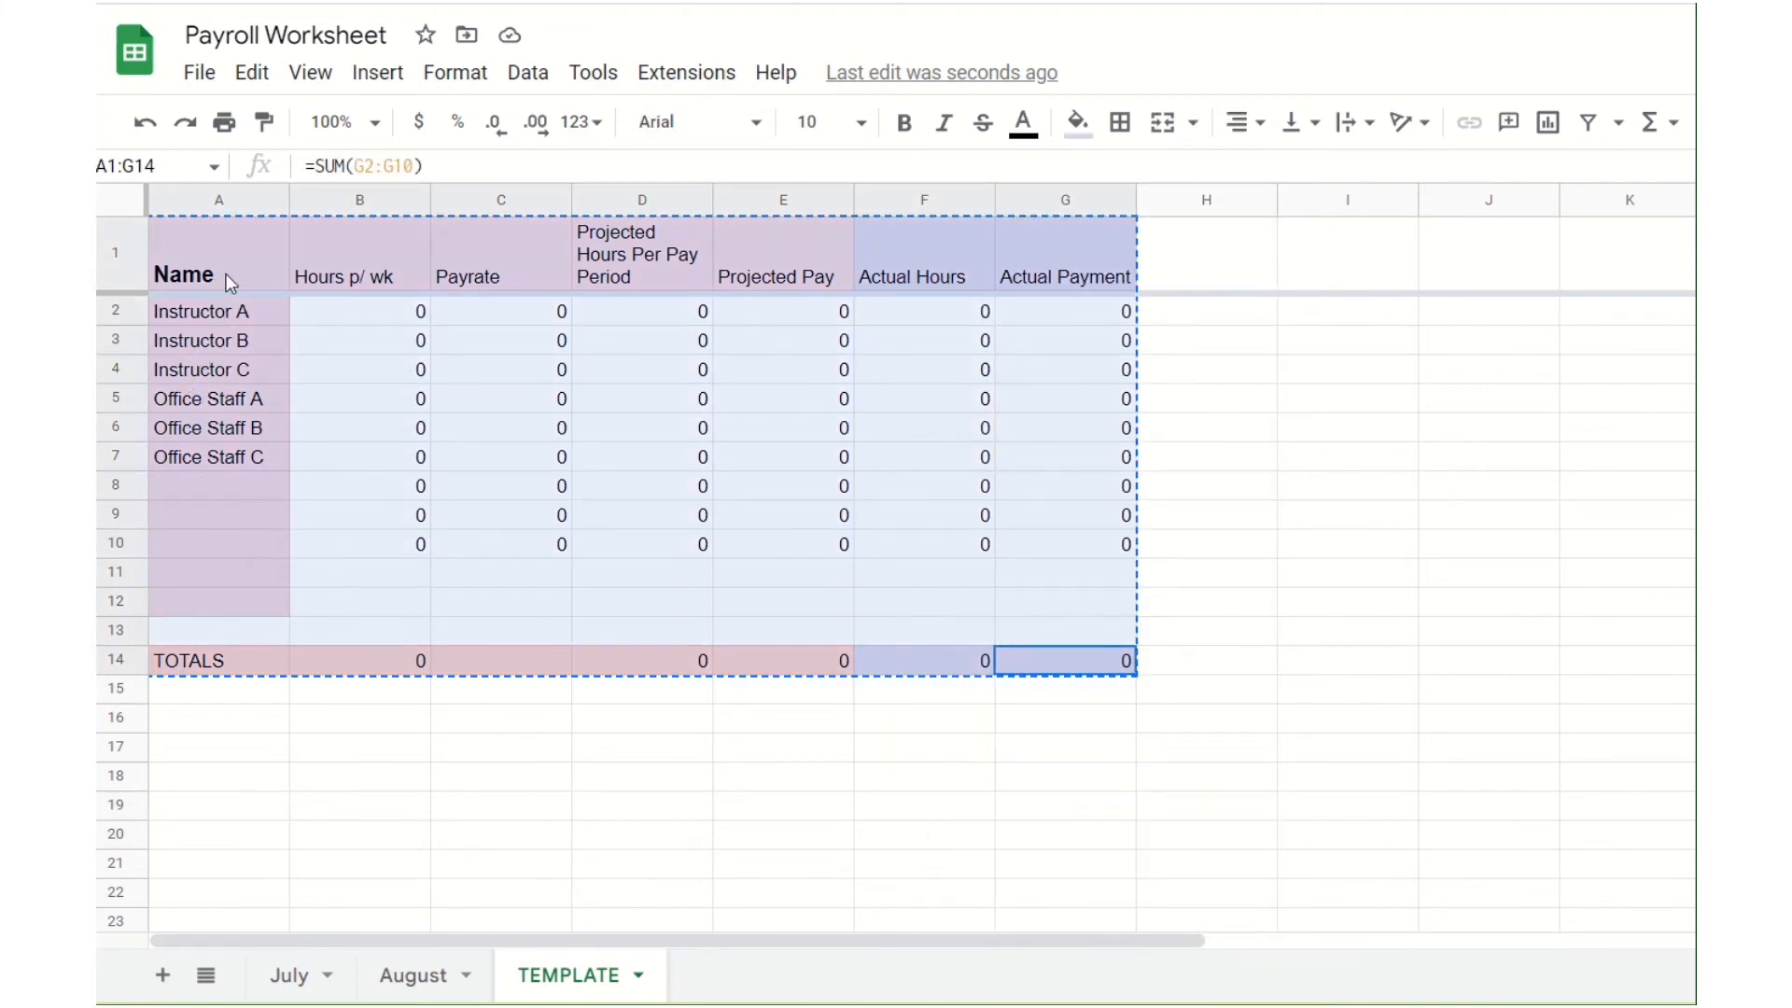
right_click(384, 311)
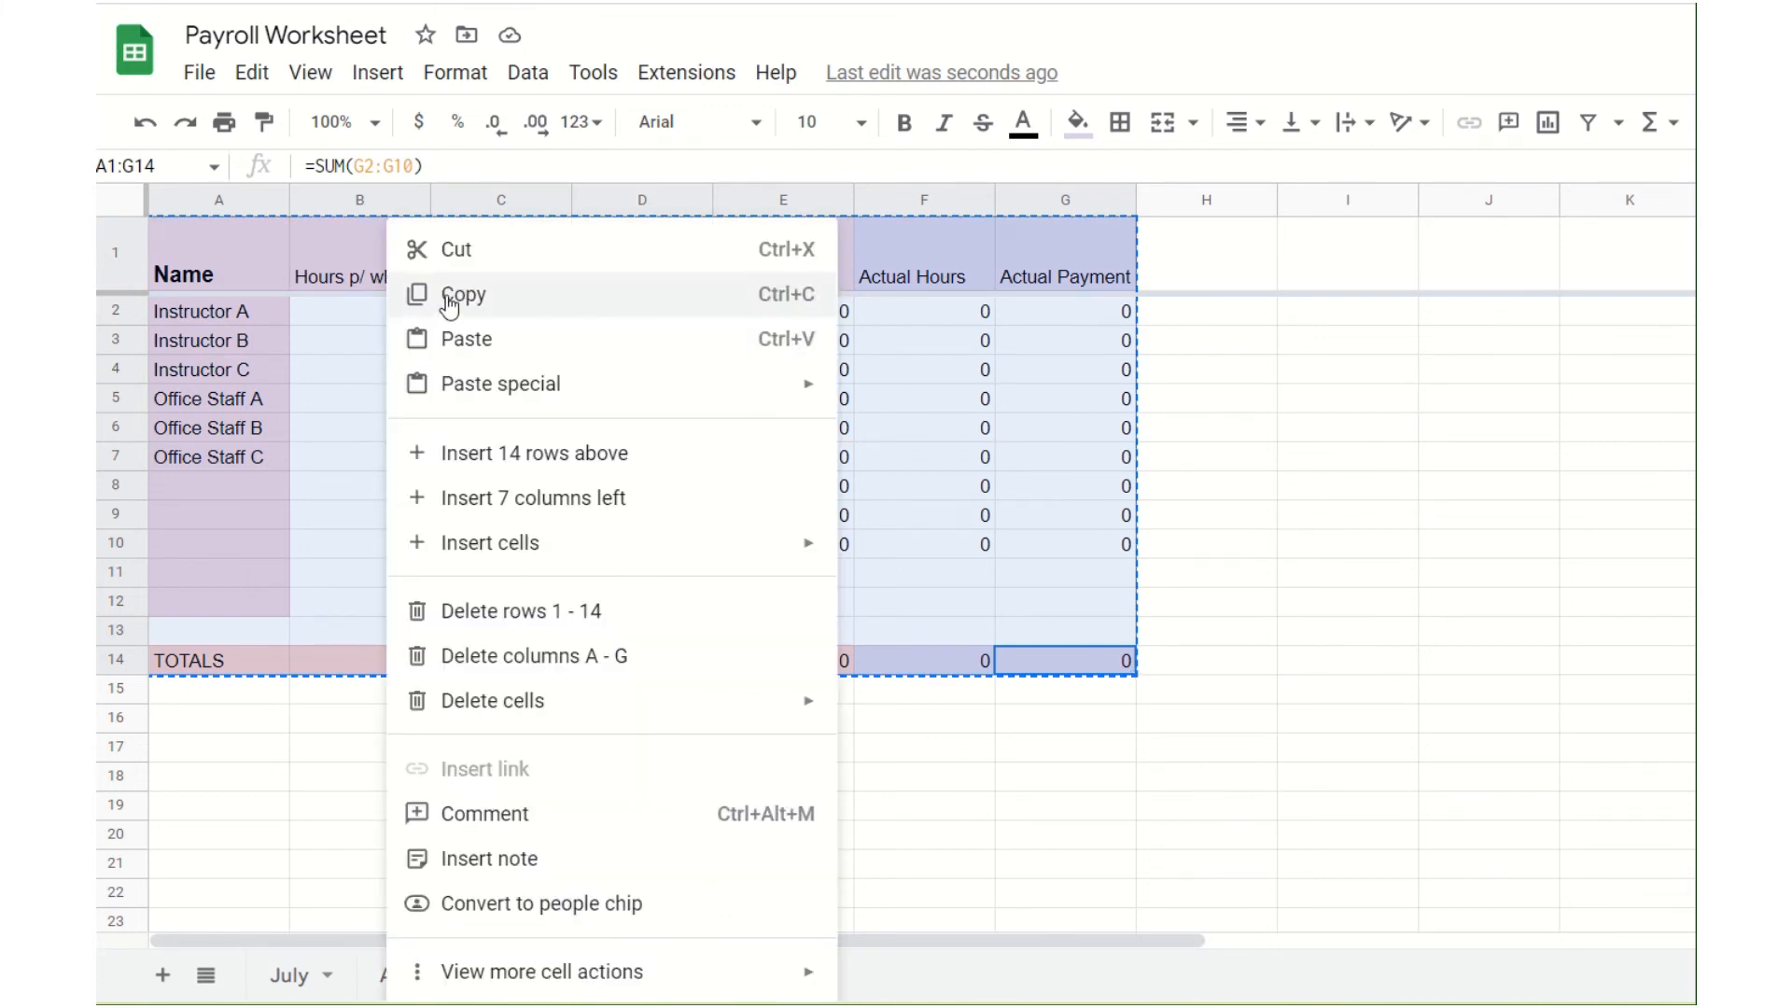
click(449, 299)
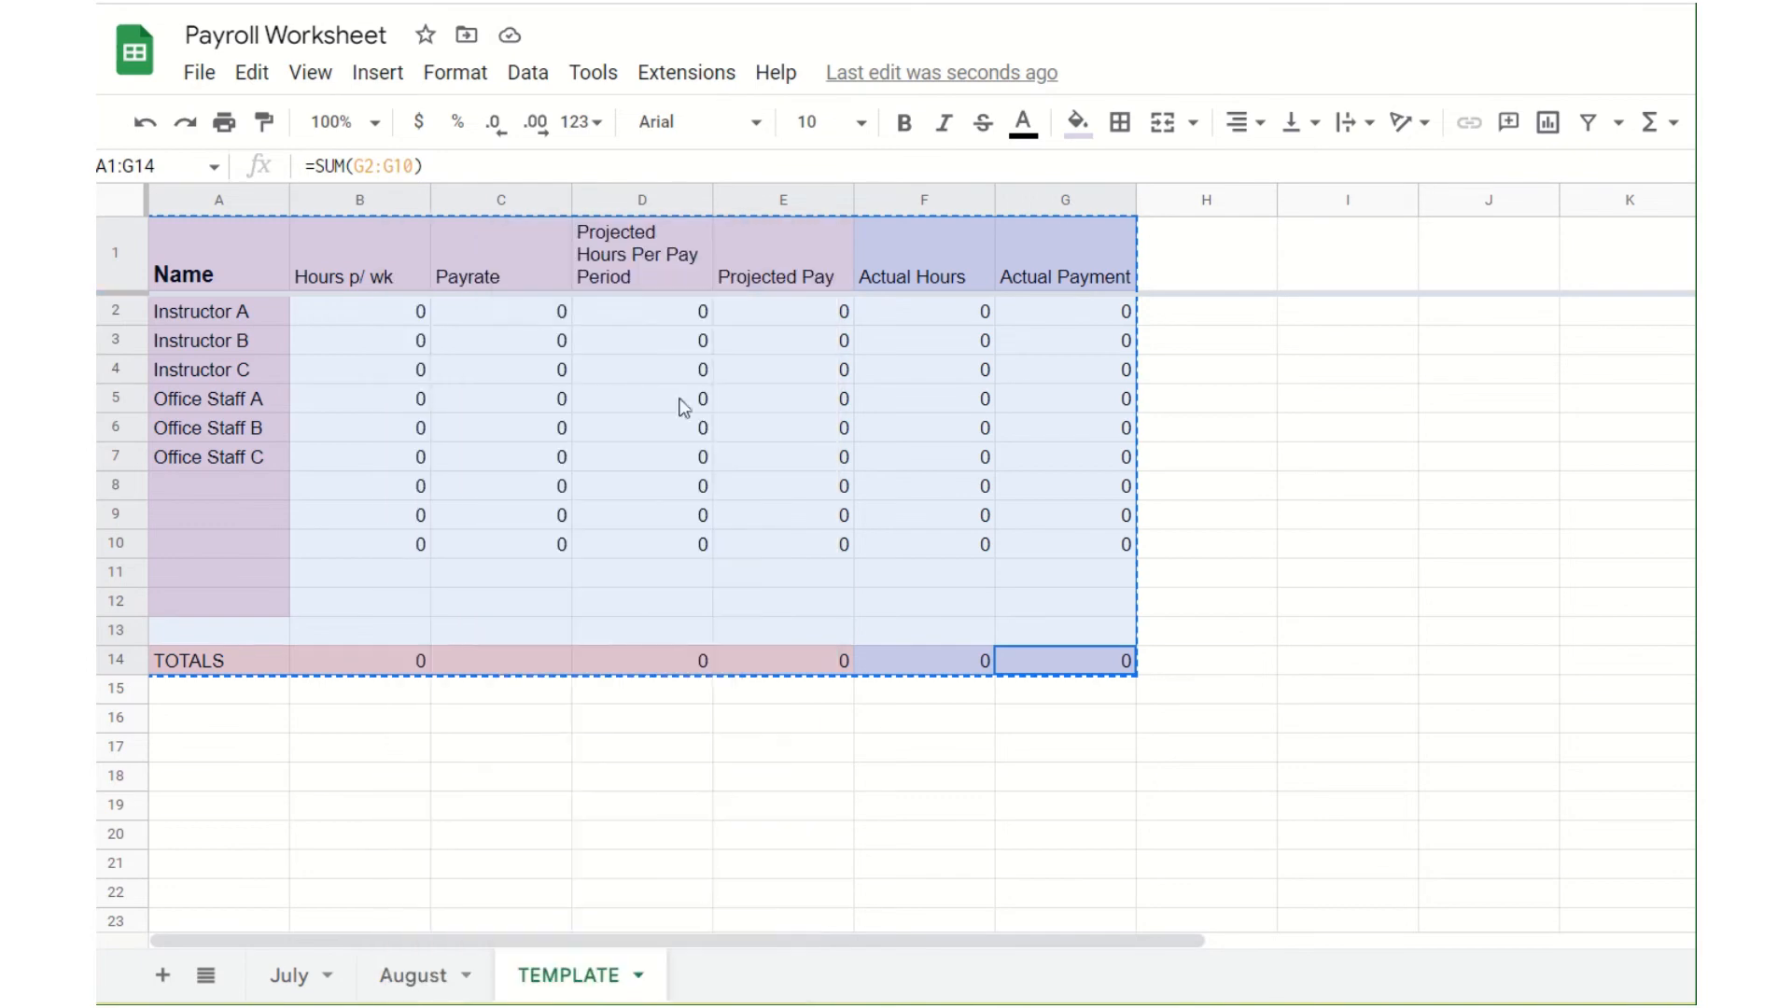
Step: Paste the copied payroll table into the August sheet starting at cell A1
click(411, 973)
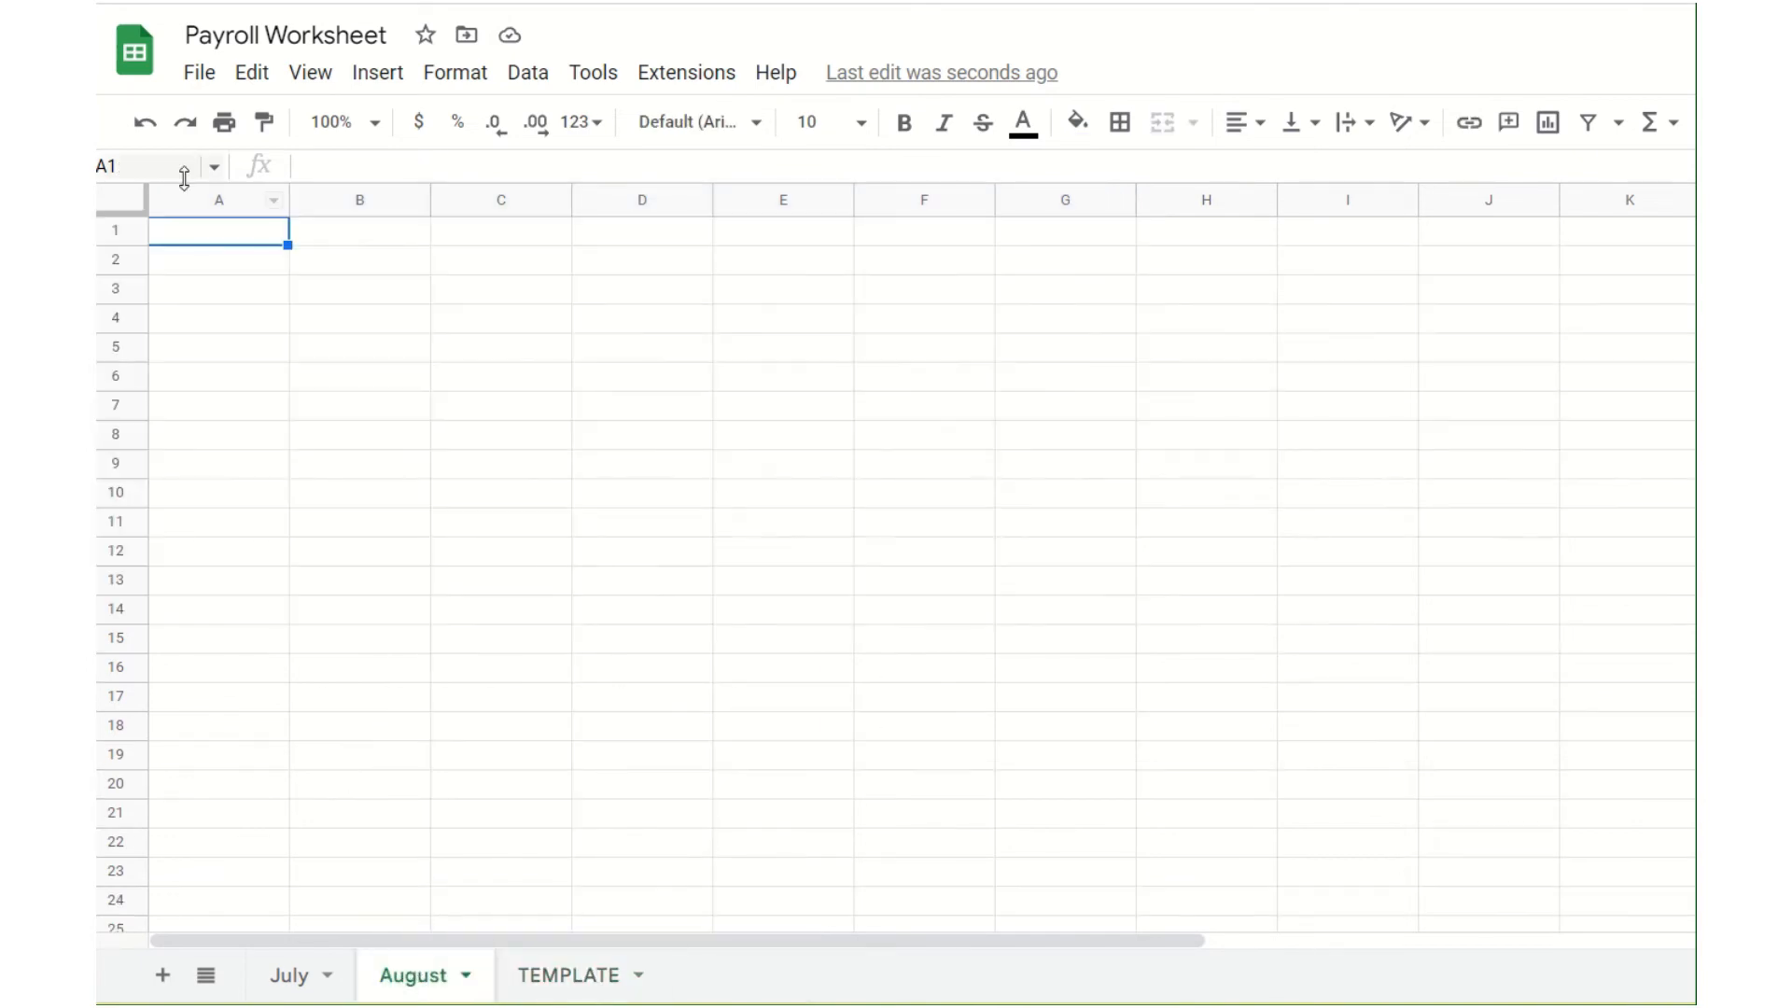
right_click(220, 235)
click(292, 297)
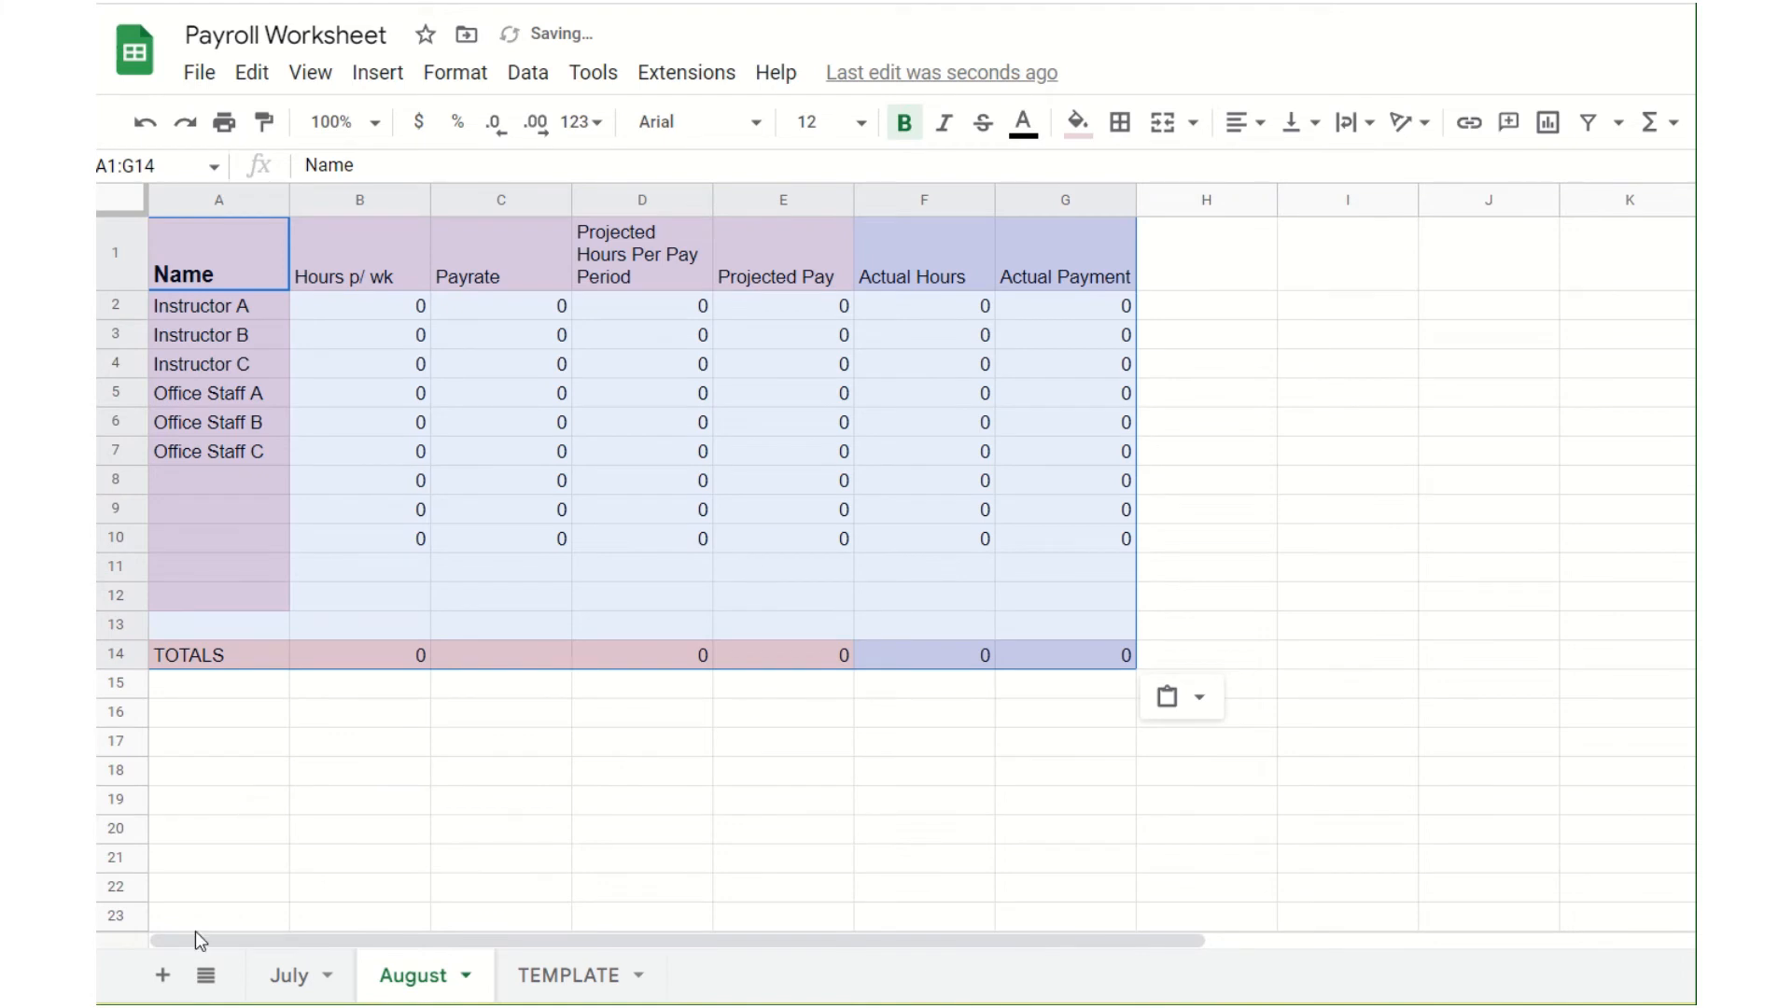
Step: On the July sheet, enter 12 actual hours for Instructor A and review the payrate, hours and actual payment cells in that row
click(289, 978)
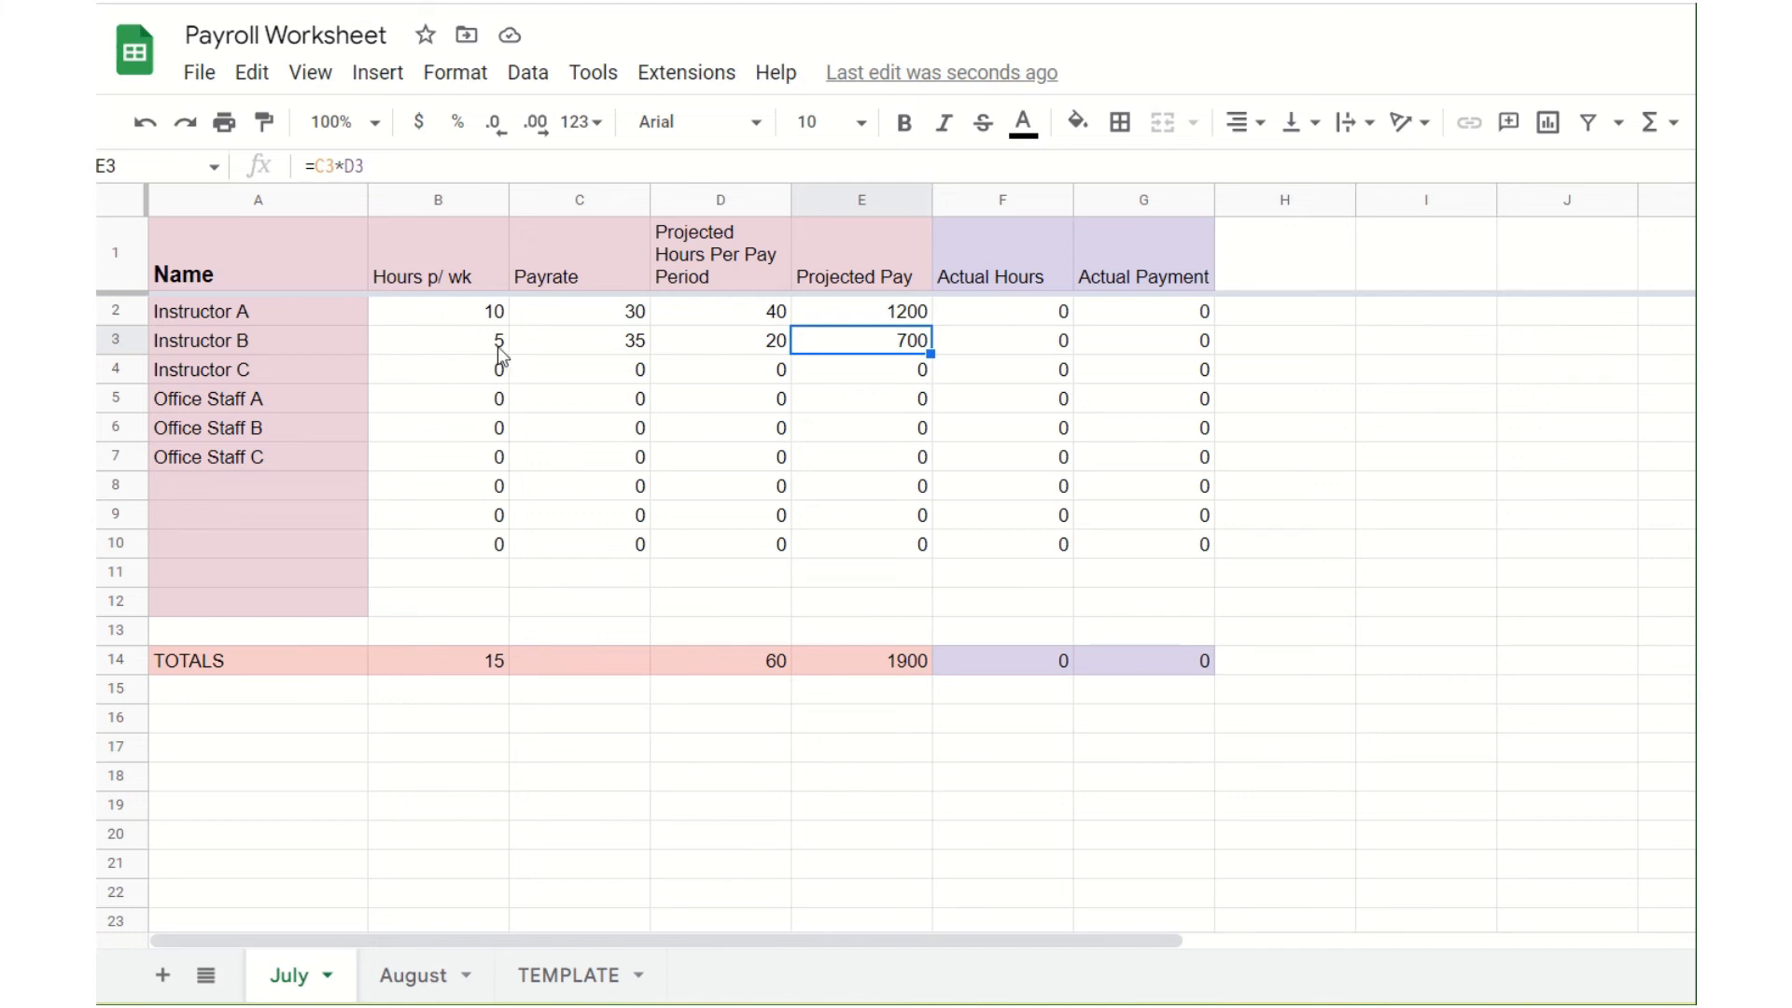
click(1006, 312)
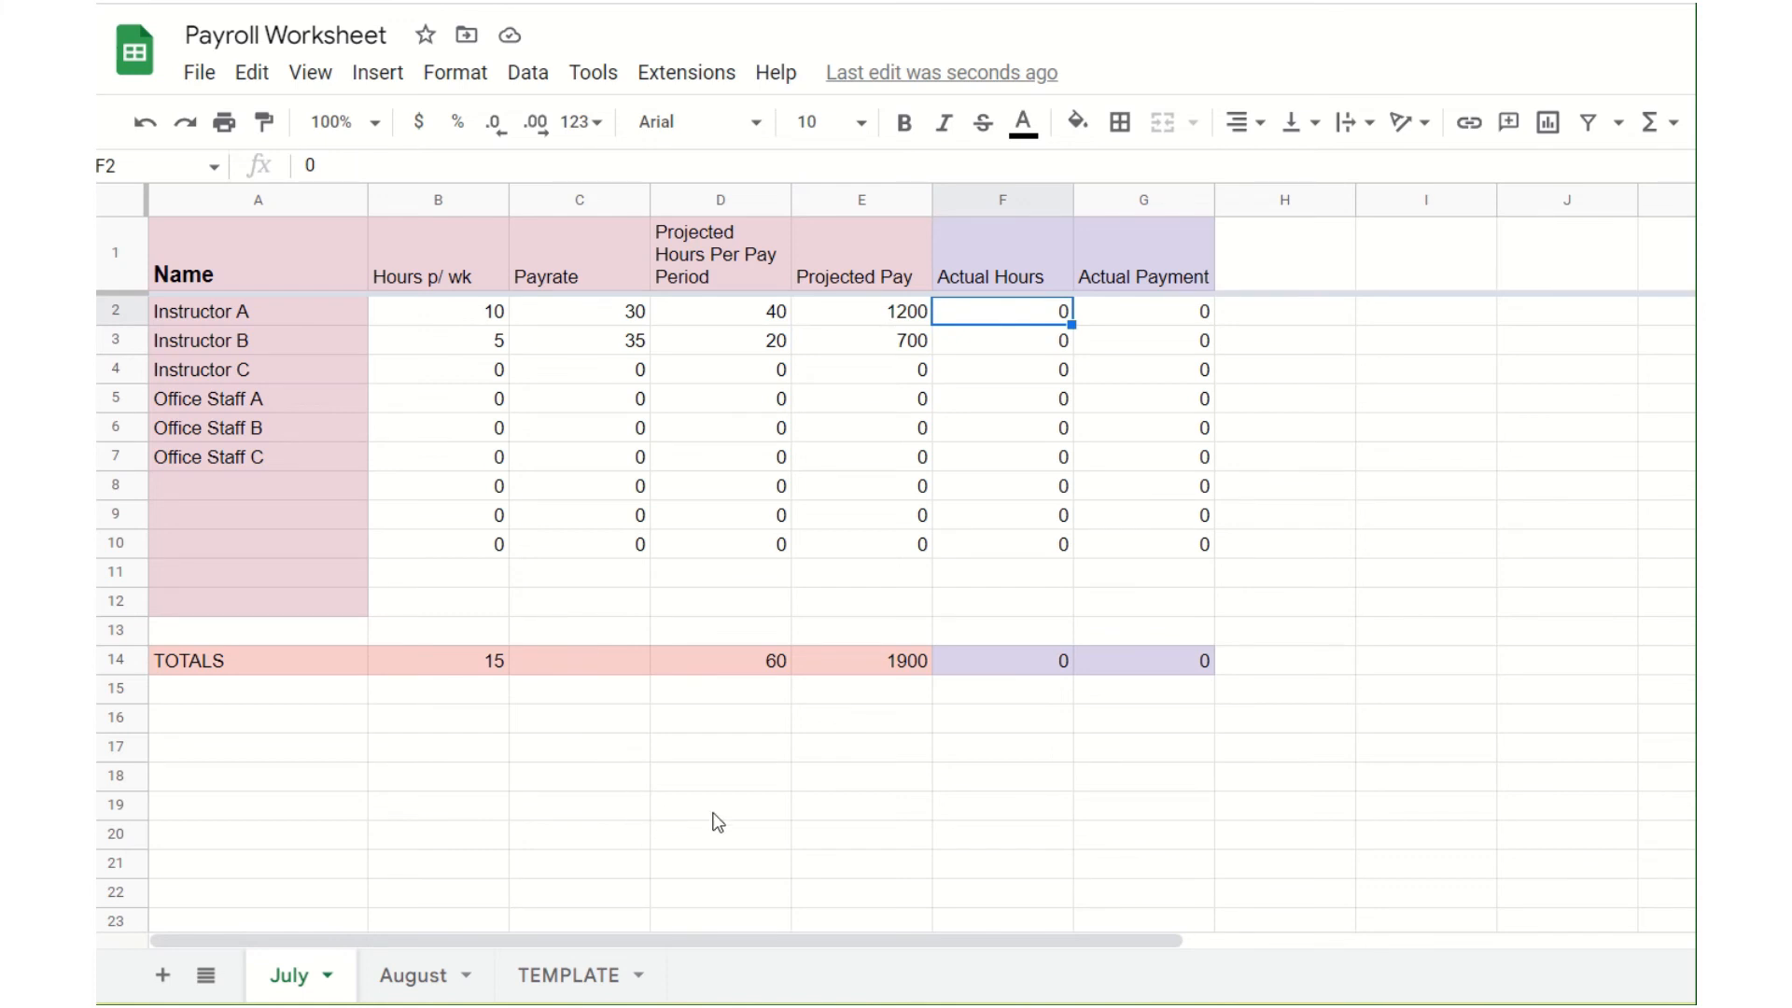
text(12)
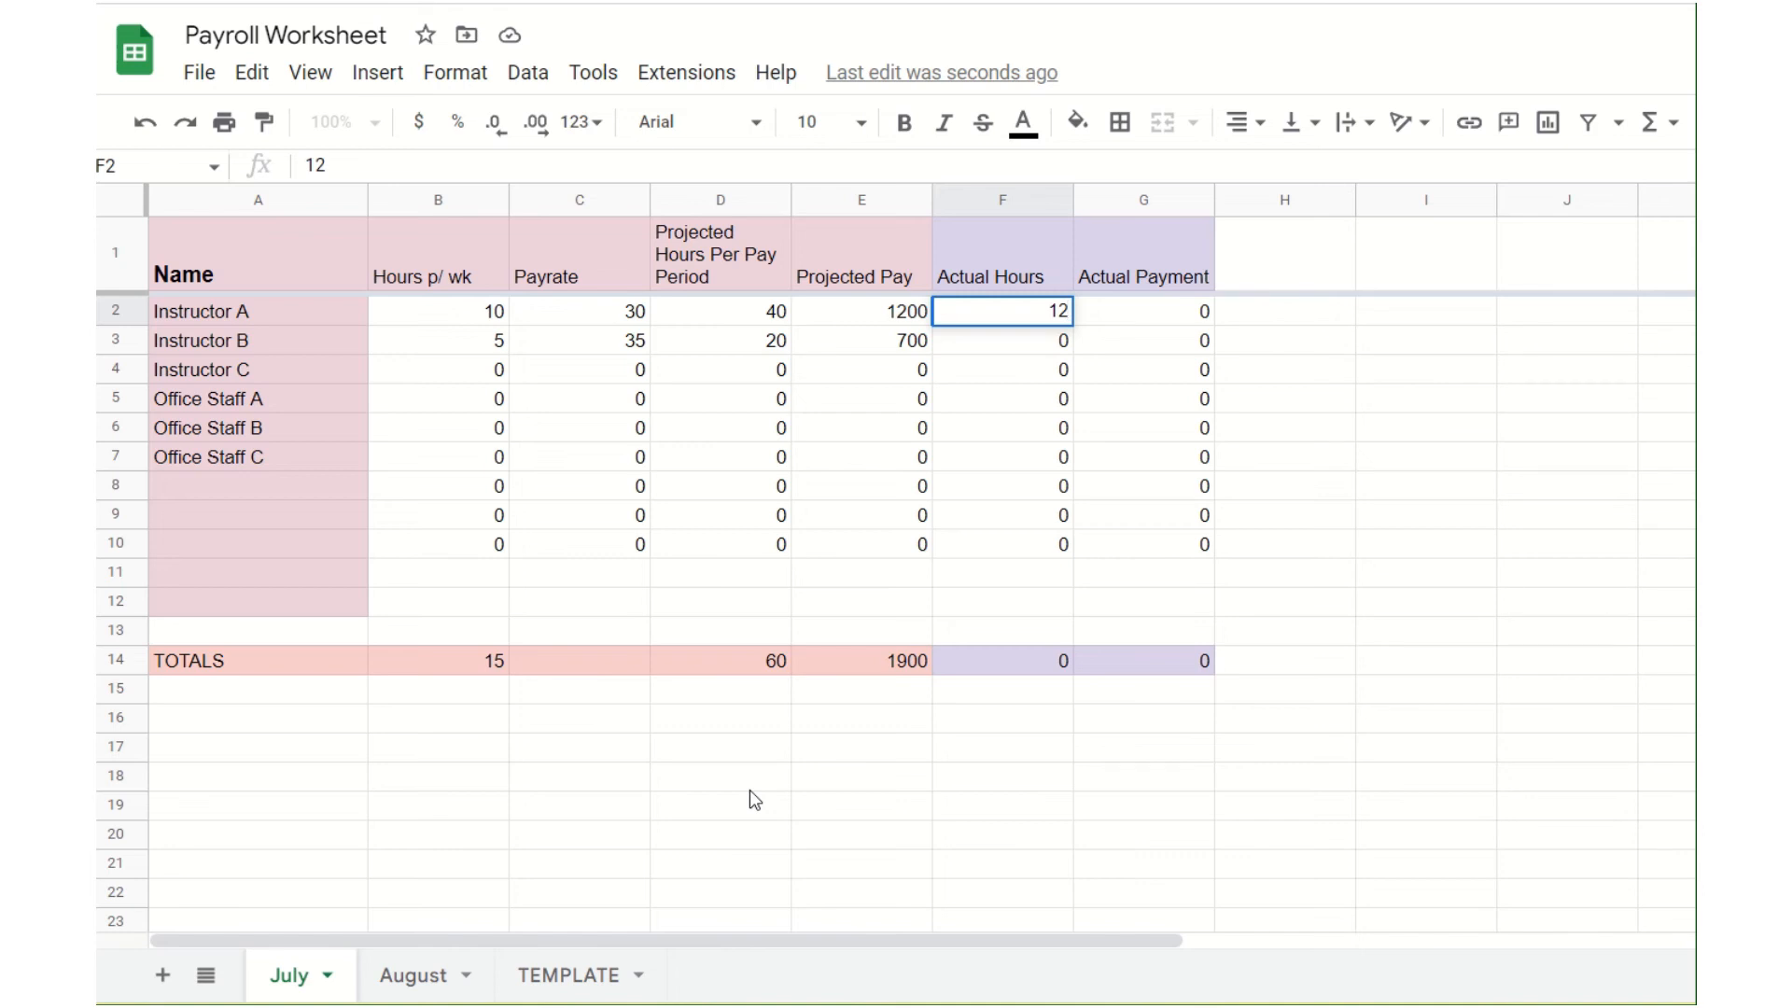
key(Tab)
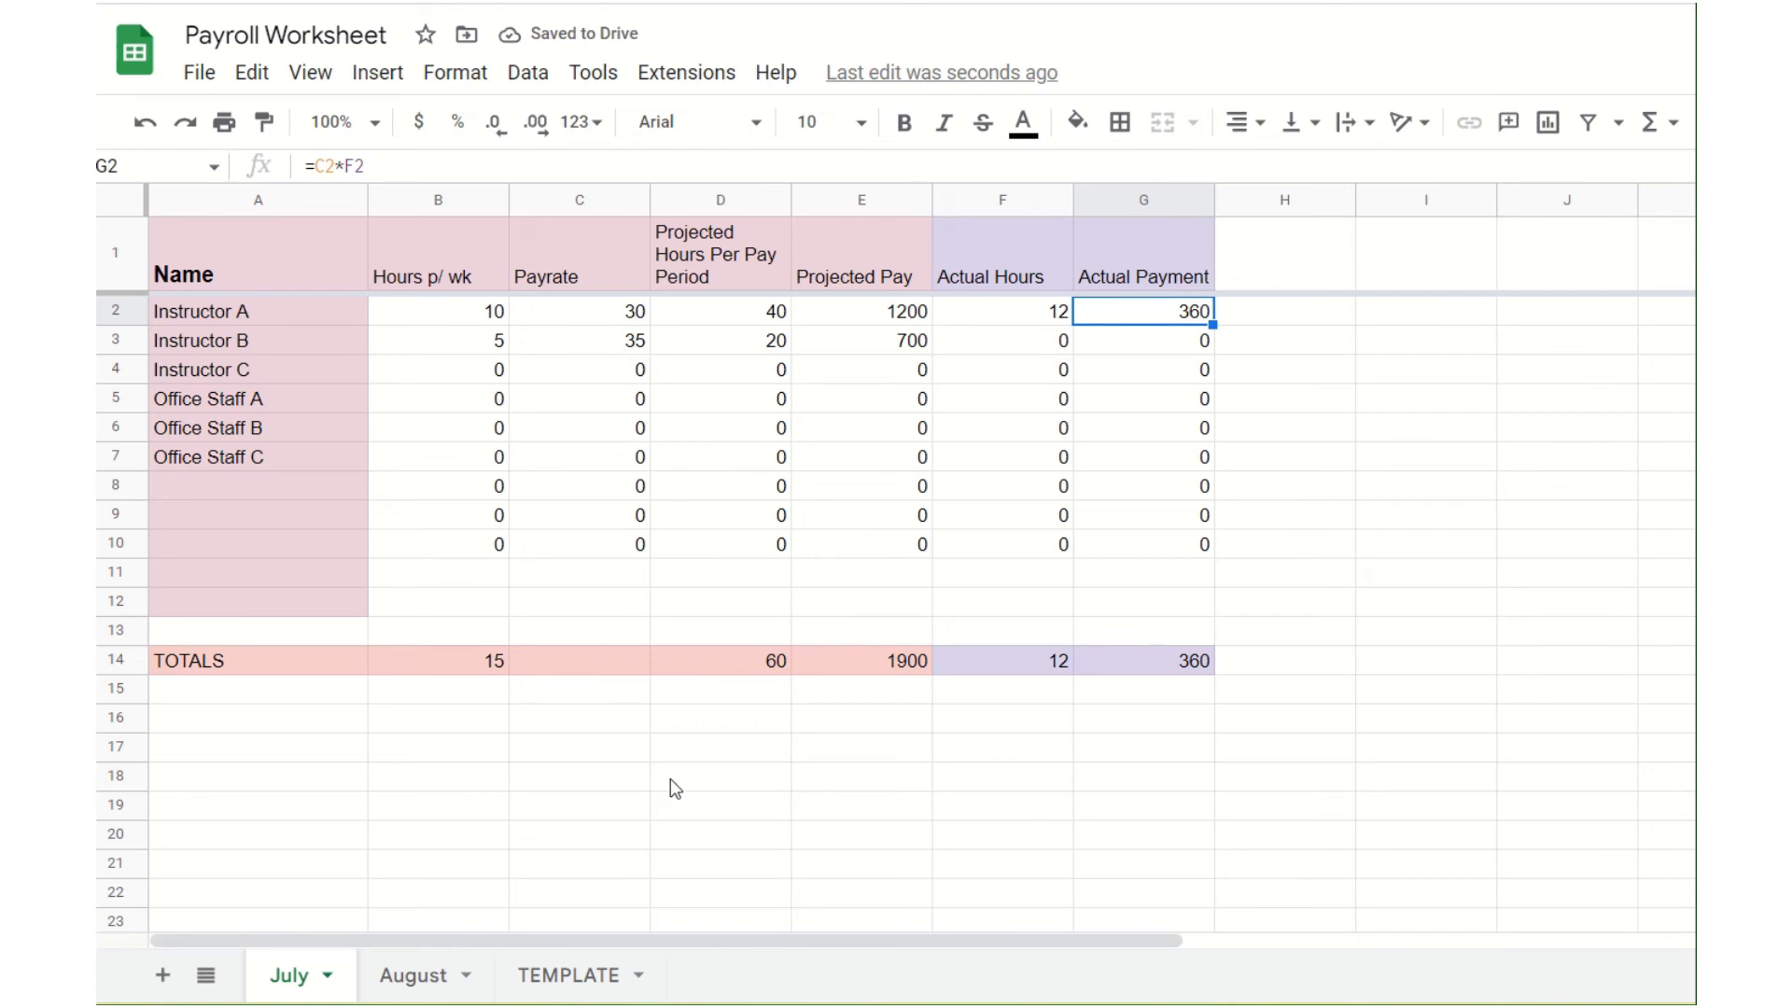
click(573, 322)
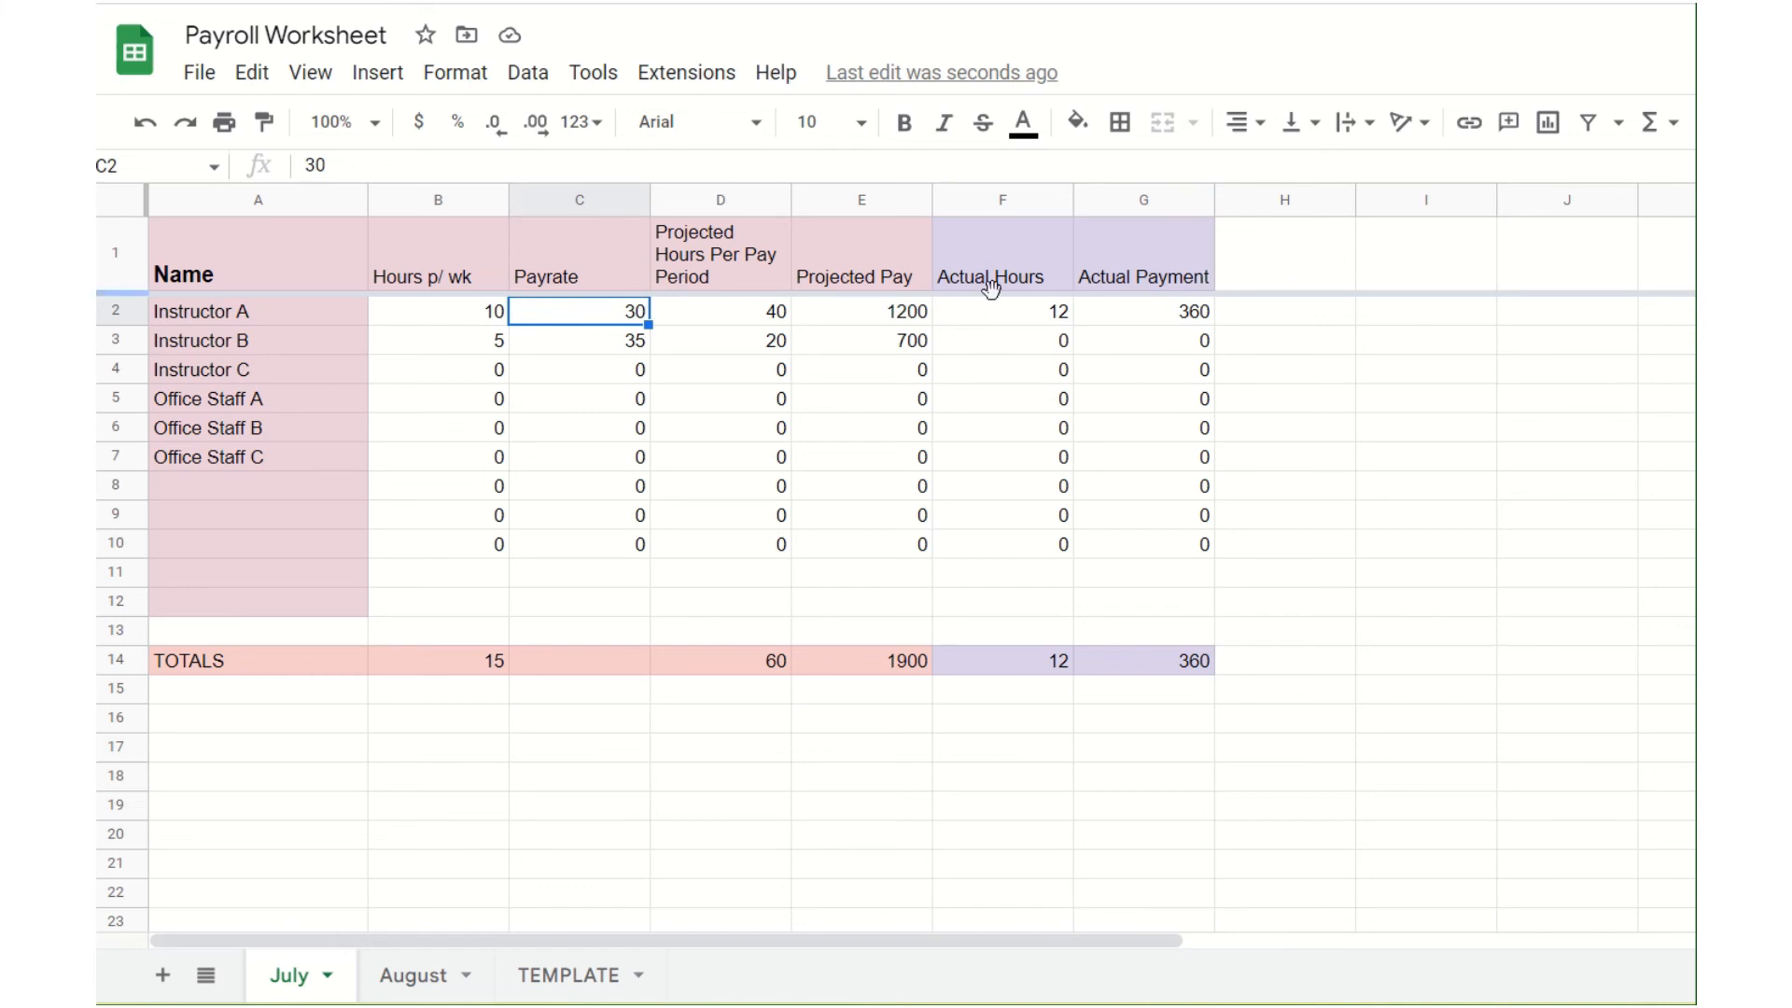
click(996, 322)
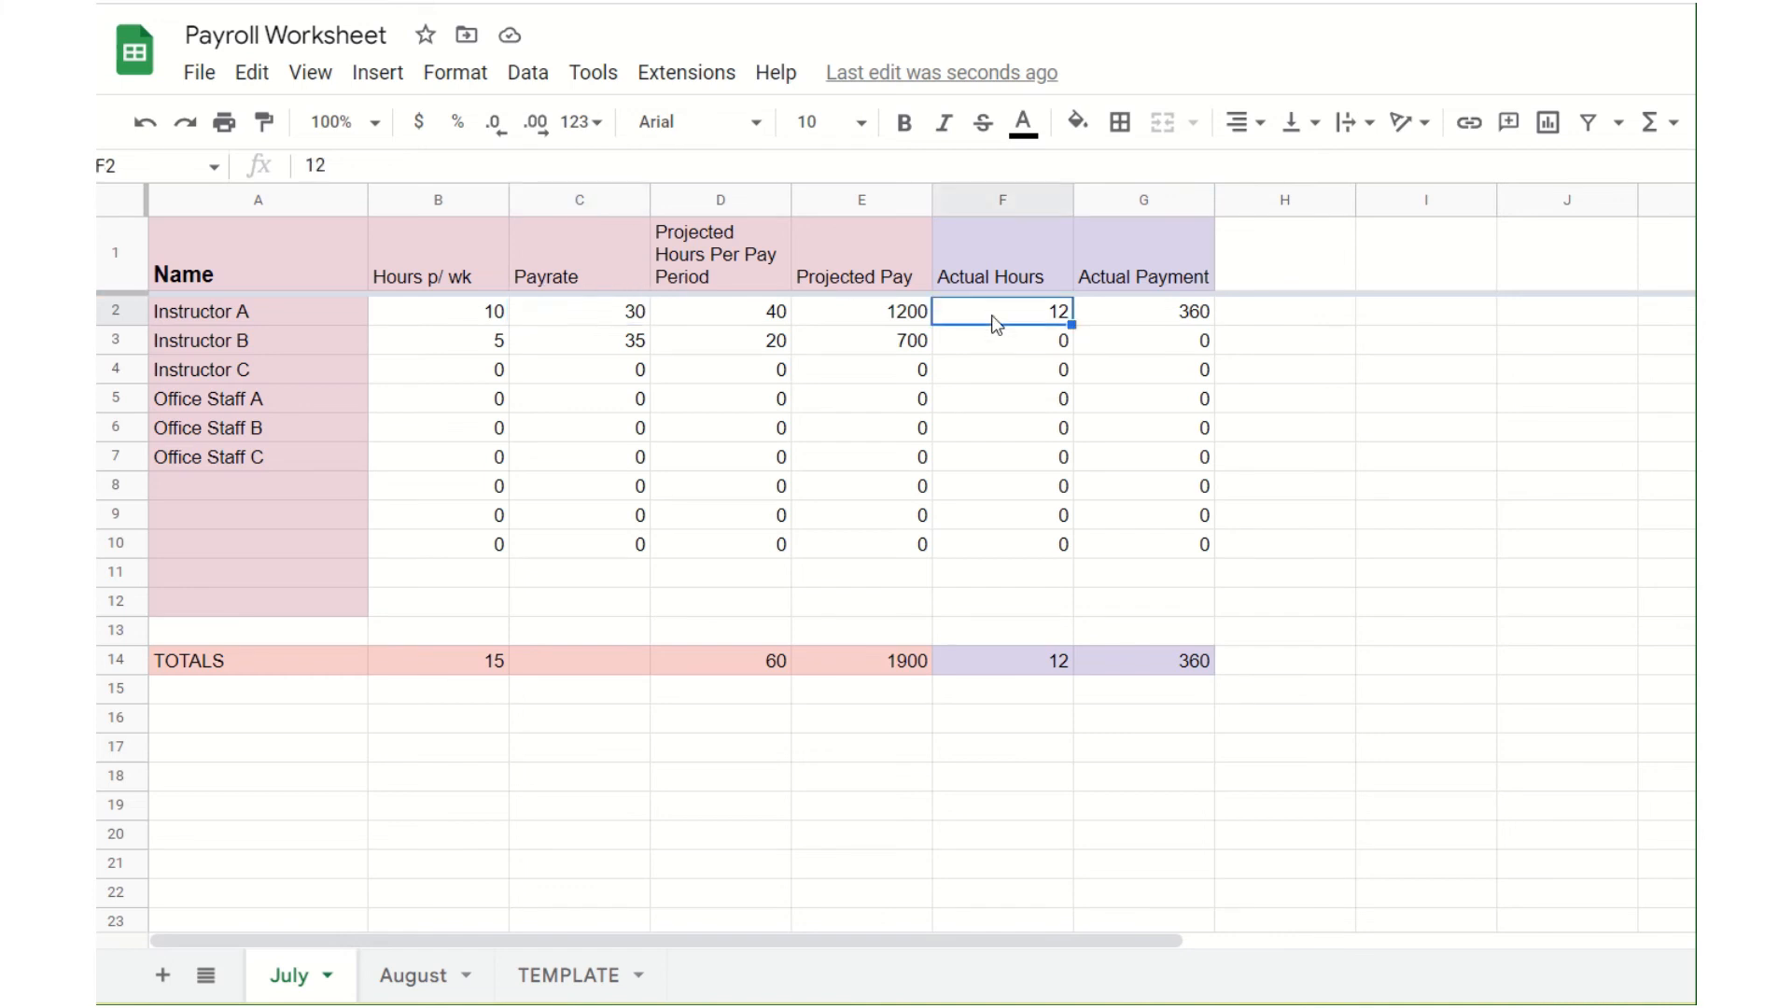
click(1151, 315)
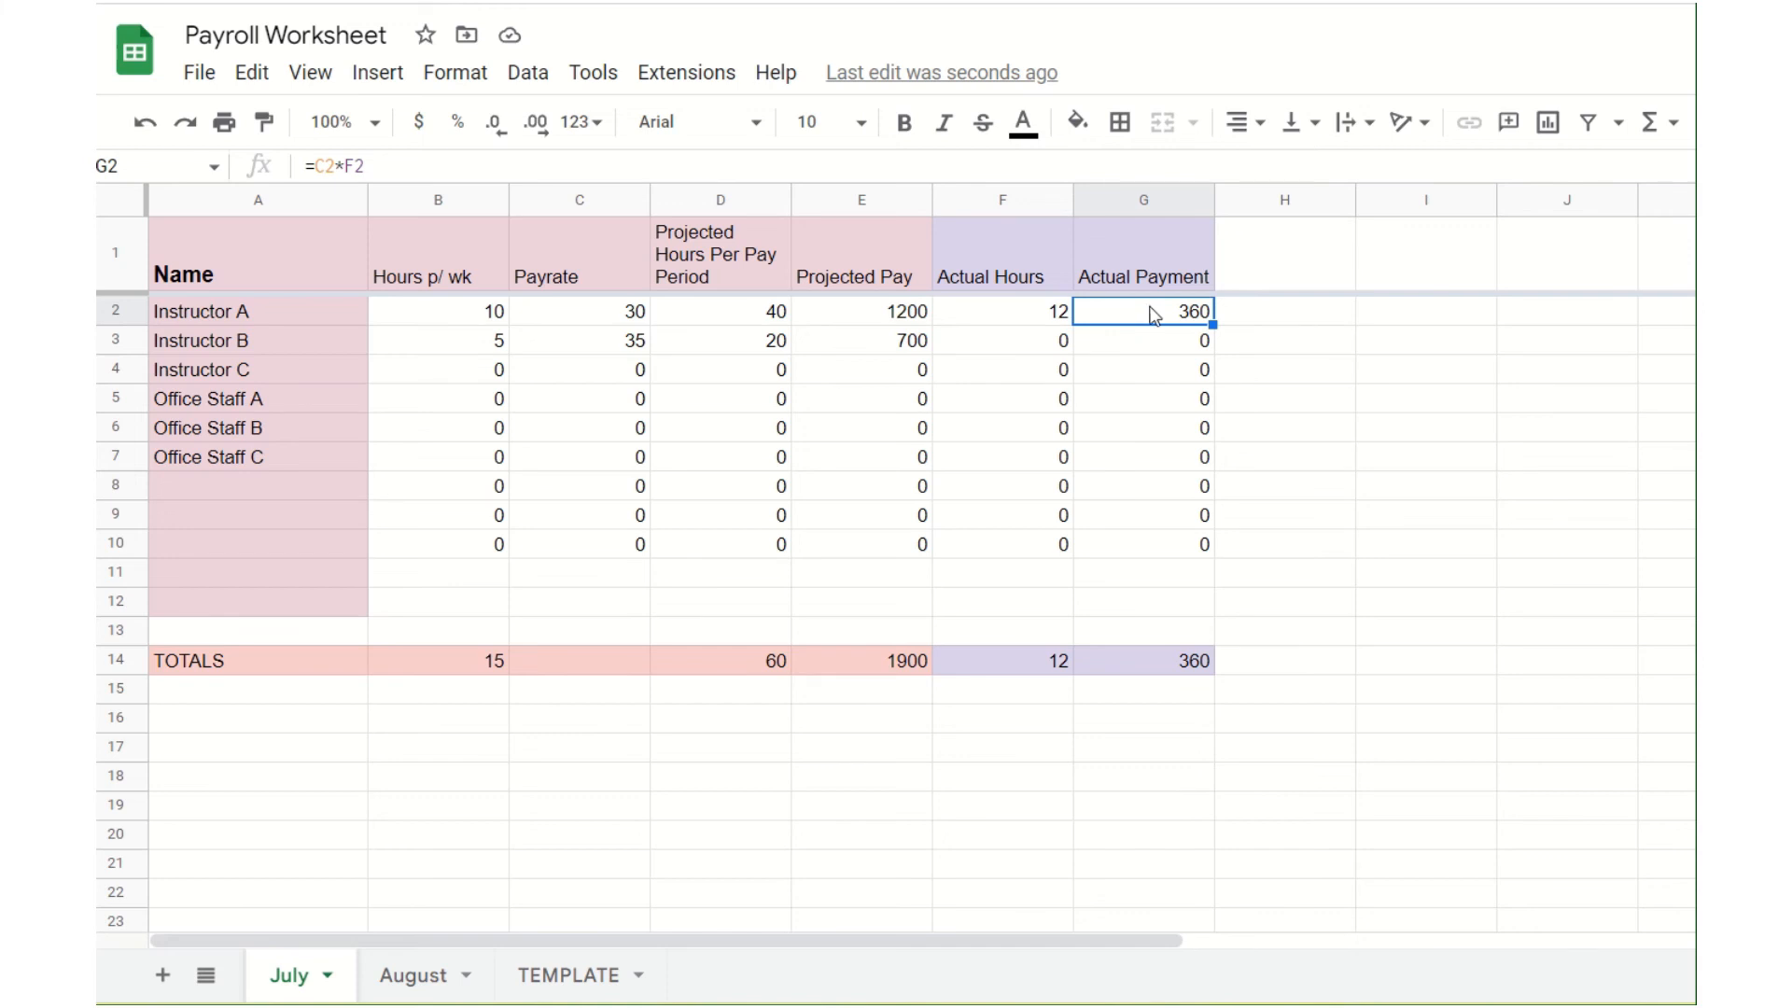
Step: Enter 20 actual hours for Instructor B and check the Actual Payment total in the TOTALS row
click(980, 345)
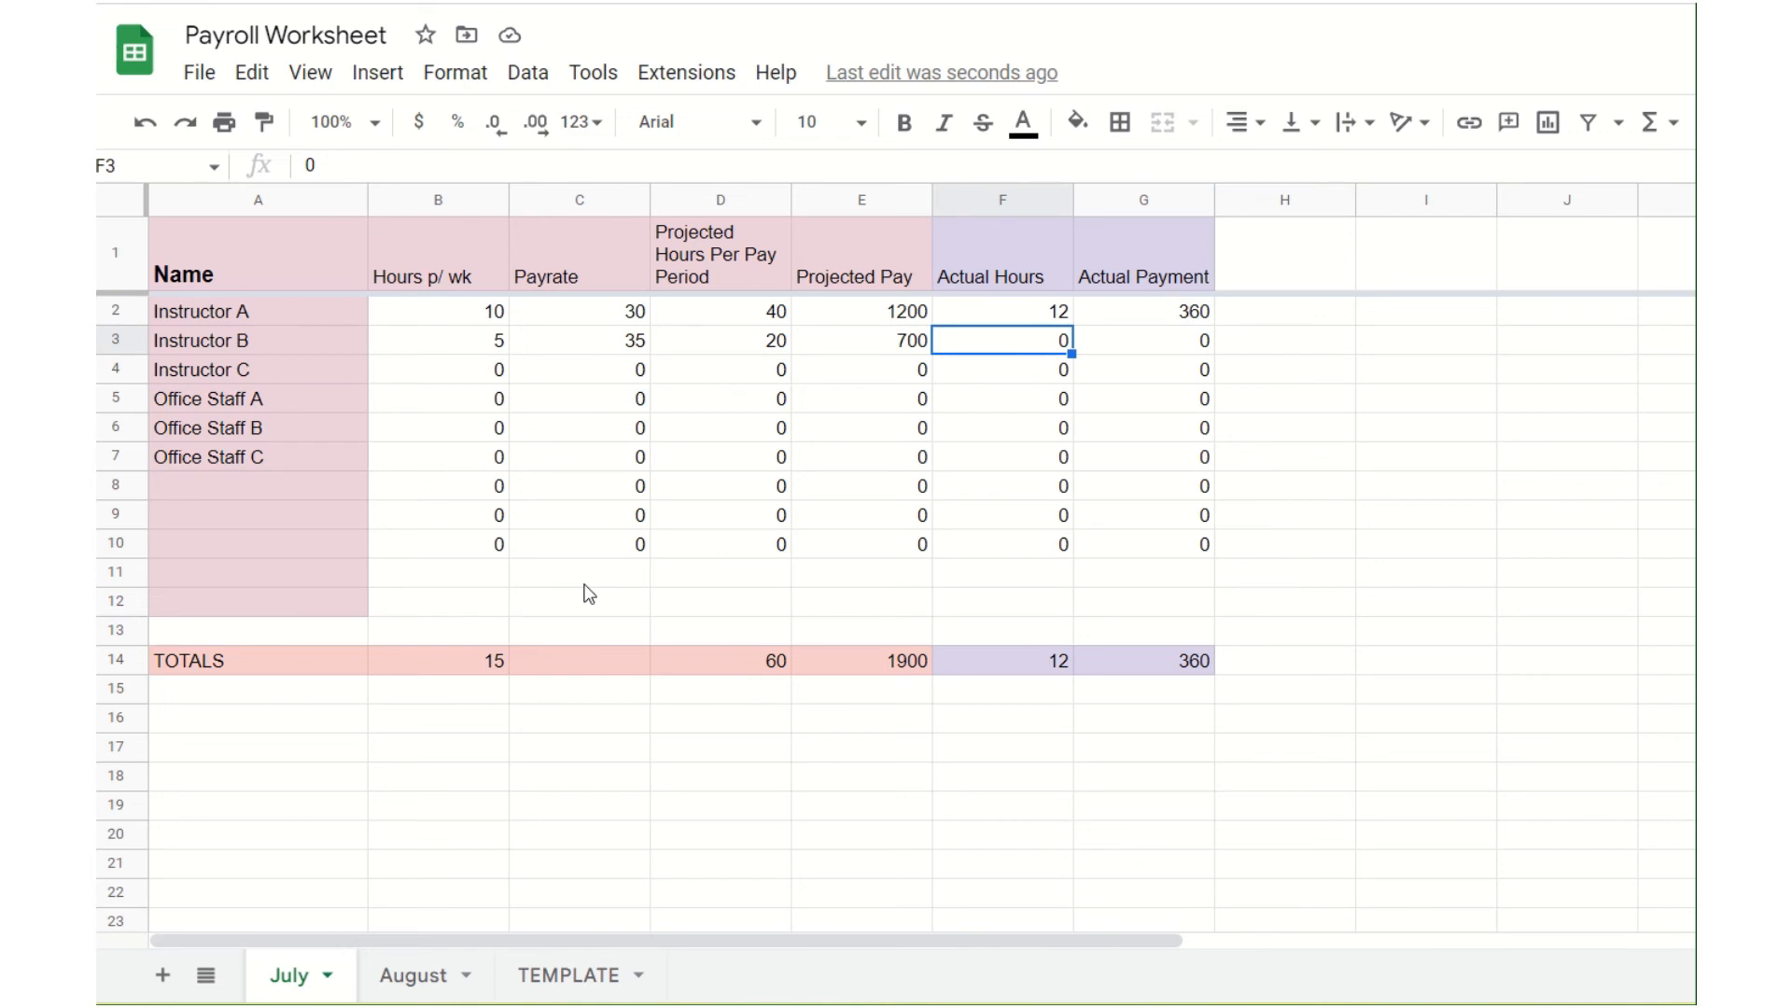
text(20)
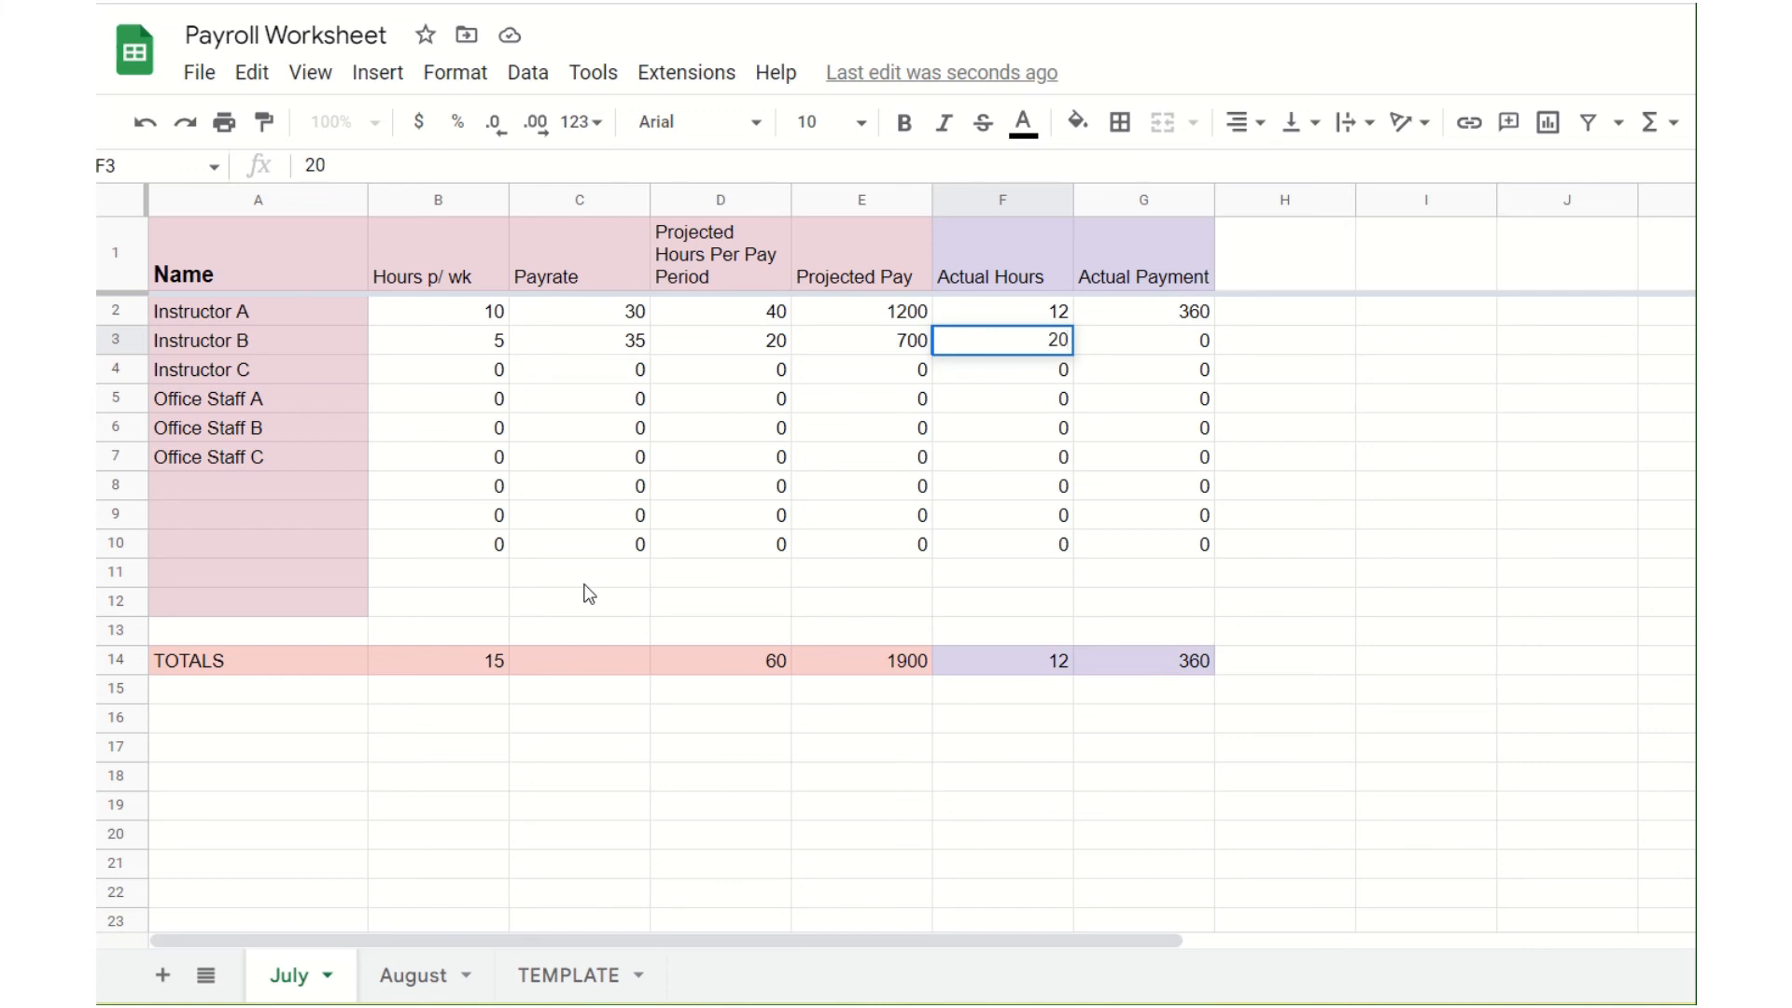
key(Tab)
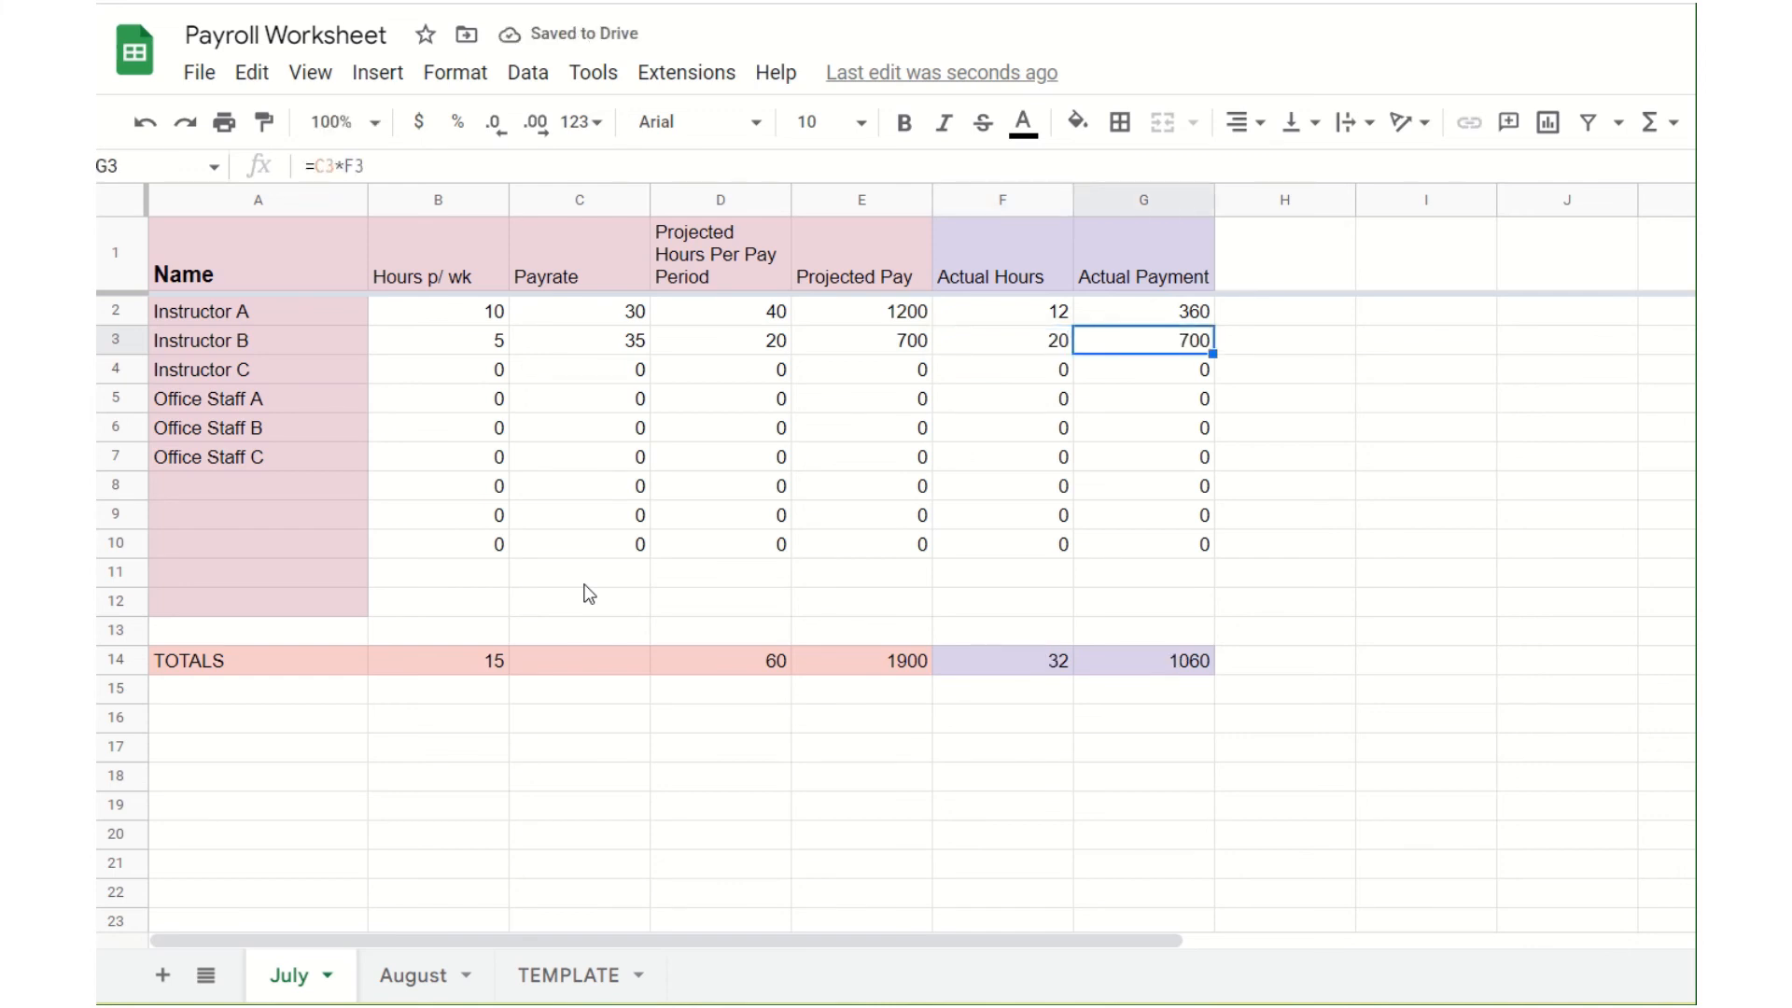
click(1188, 665)
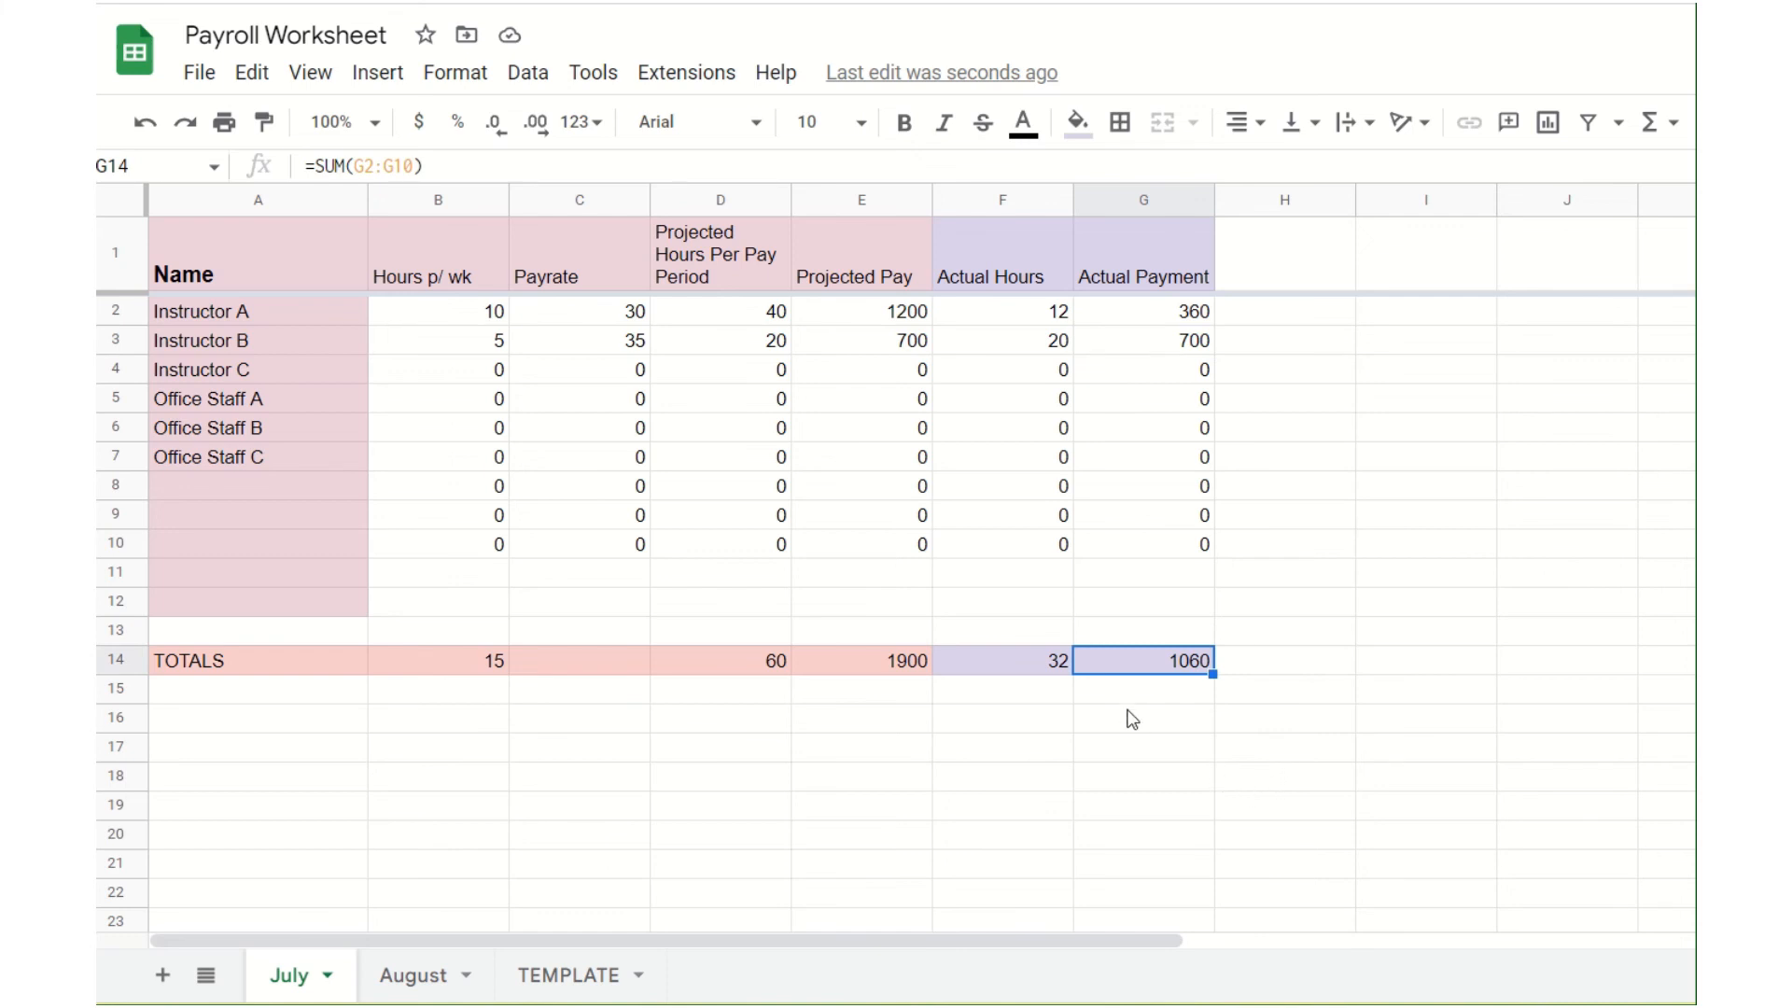